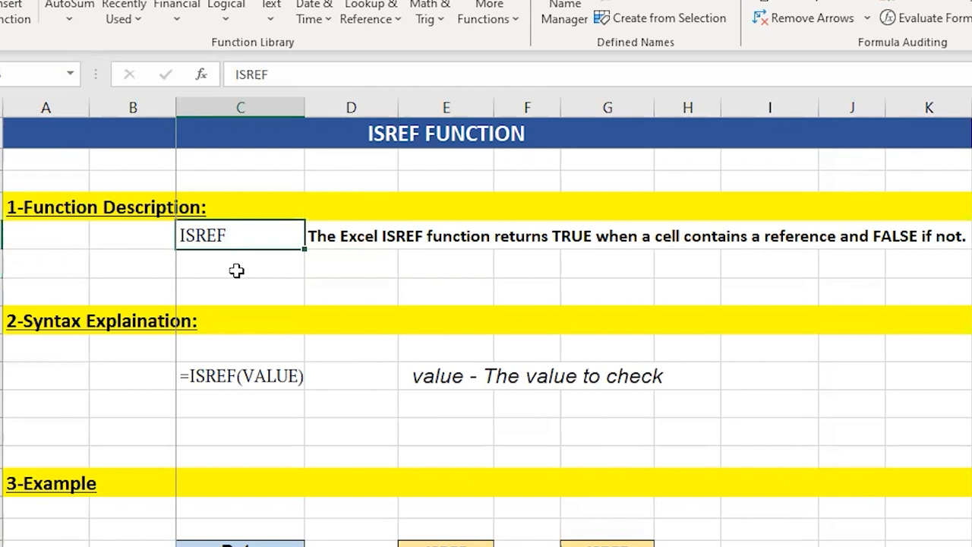
pyautogui.click(366, 231)
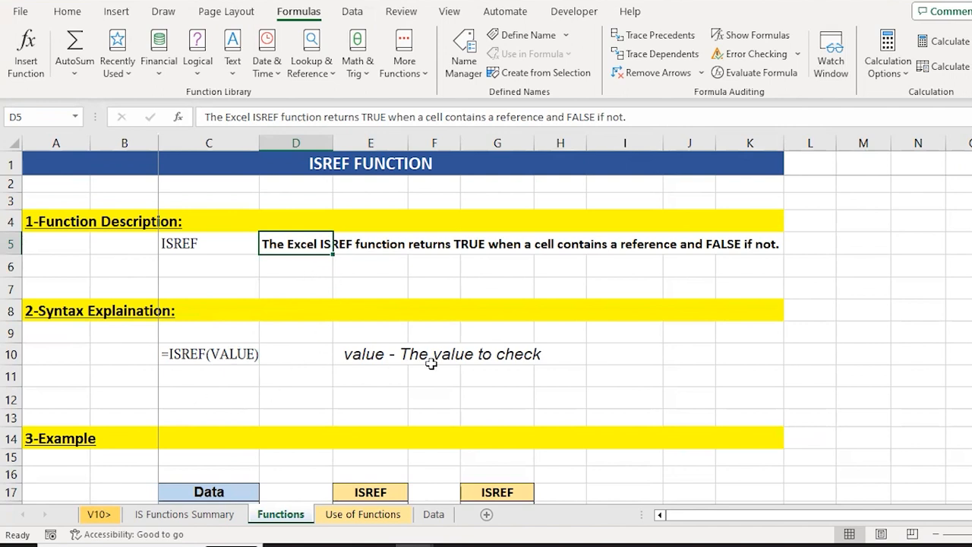
pyautogui.click(619, 351)
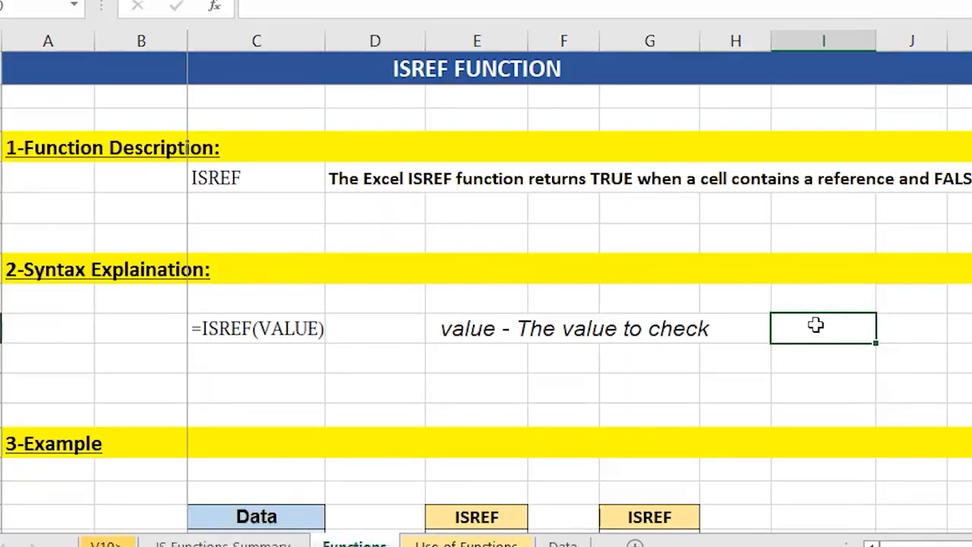
pyautogui.write('=')
pyautogui.press('BackSpace')
pyautogui.write('=isref')
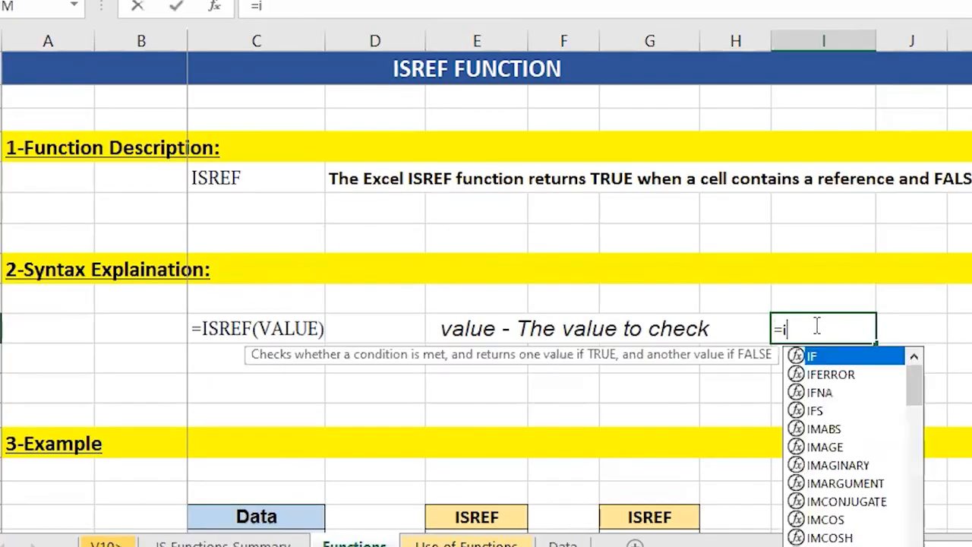
pyautogui.press('Tab')
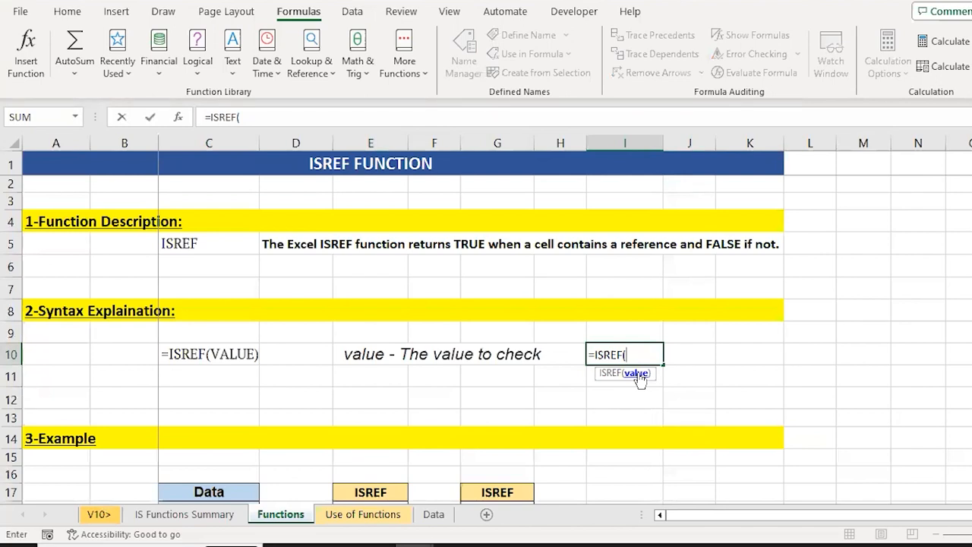
pyautogui.press('Escape')
# Examine the sample values in the Data column, cells C18 to C32
pyautogui.press('Down')
pyautogui.press('Down')
pyautogui.press('Down')
pyautogui.press('Down')
pyautogui.press('Down')
pyautogui.press('Down')
pyautogui.press('Down')
pyautogui.press('Down')
pyautogui.press('Down')
pyautogui.press('Down')
pyautogui.press('Down')
pyautogui.press('Down')
pyautogui.press('Down')
pyautogui.press('Down')
pyautogui.press('Down')
pyautogui.press('Down')
pyautogui.press('Down')
pyautogui.press('Down')
pyautogui.press('Down')
pyautogui.press('Down')
pyautogui.press('Down')
pyautogui.press('Left')
pyautogui.press('Left')
pyautogui.press('Left')
pyautogui.press('Left')
pyautogui.press('Left')
pyautogui.press('Left')
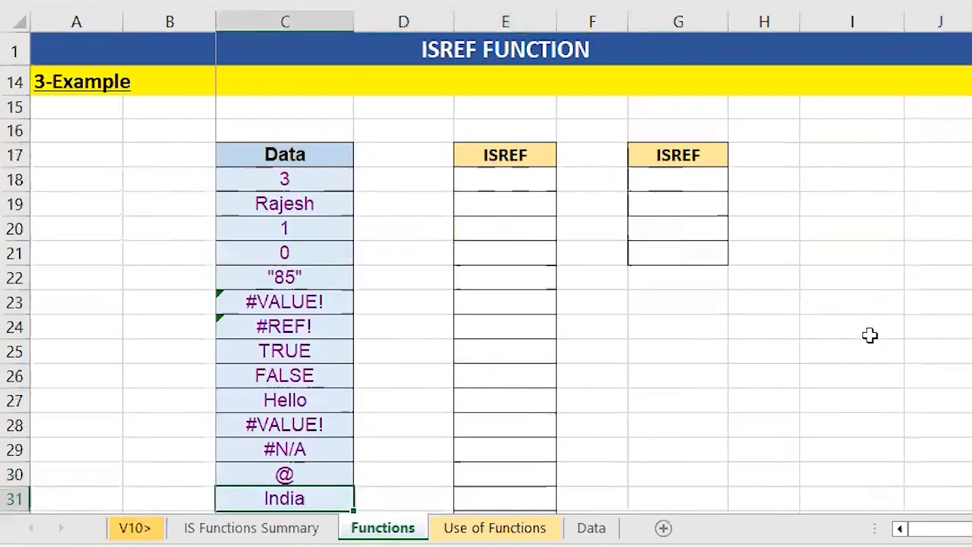
pyautogui.hotkey('ctrl', 'Up')
pyautogui.press('Down')
pyautogui.hotkey('ctrl', 'Down')
pyautogui.press('Down')
pyautogui.press('Up')
pyautogui.hotkey('ctrl', 'Up')
pyautogui.press('Down')
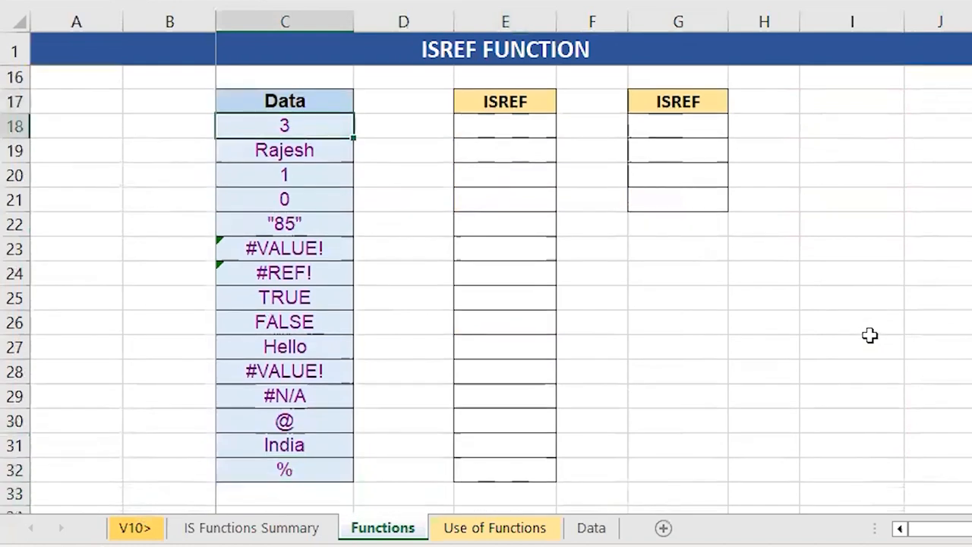
pyautogui.hotkey('ctrl', 'shift', 'Down')
# Enter the formula =ISREF(C18) in cell E18 to test the first Data value
pyautogui.press('Right')
pyautogui.press('Right')
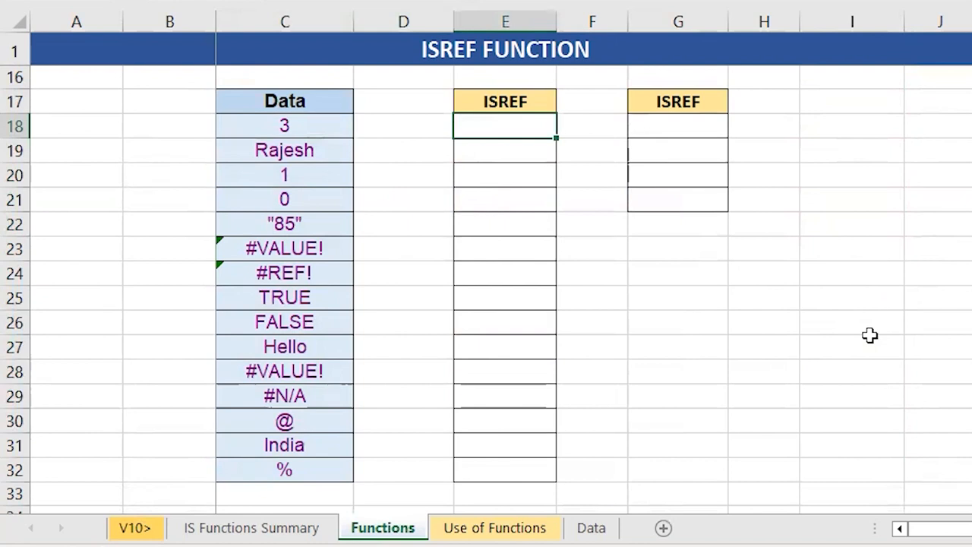
pyautogui.write('=isref')
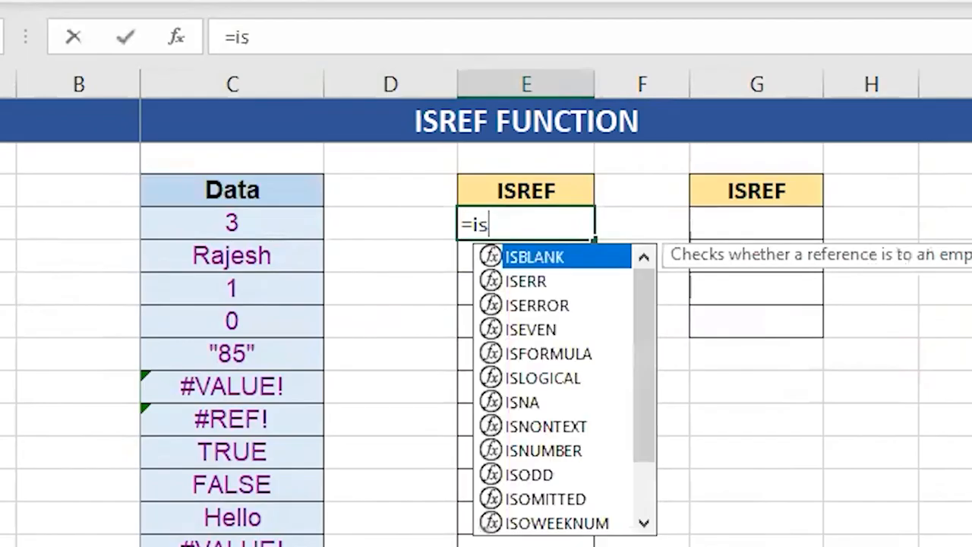
pyautogui.press('Tab')
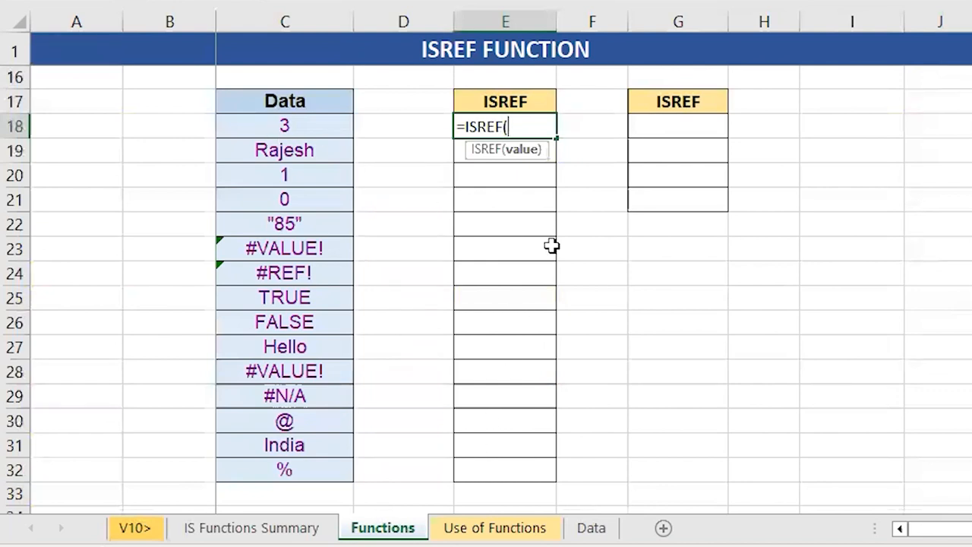
pyautogui.press('Left')
pyautogui.press('Left')
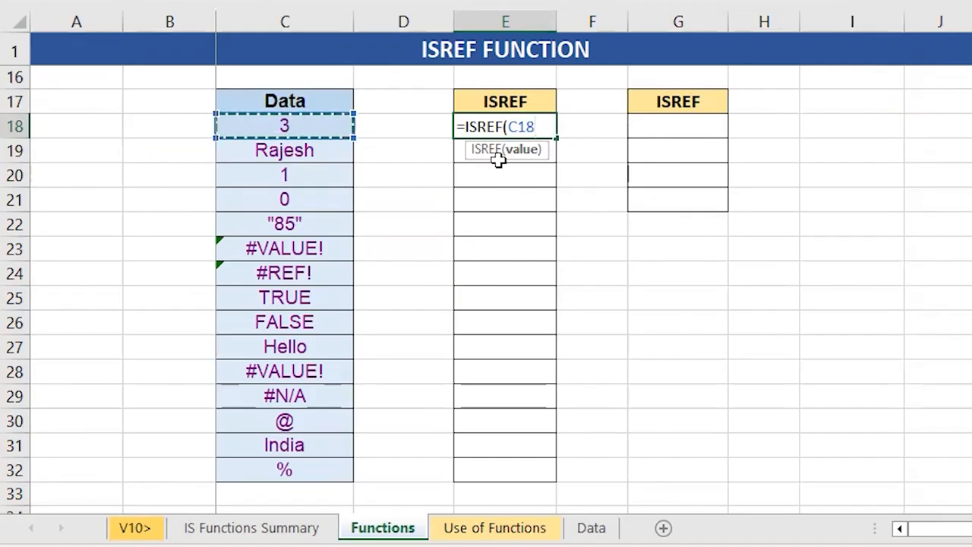
pyautogui.write(')')
pyautogui.hotkey('ctrl', 'Return')
# Copy the ISREF formula from E18 down the first ISREF column to E32
pyautogui.hotkey('ctrl', 'c')
pyautogui.click(497, 160)
pyautogui.hotkey('shift', 'Down')
pyautogui.hotkey('shift', 'Down')
pyautogui.hotkey('shift', 'Down')
pyautogui.hotkey('shift', 'Down')
pyautogui.hotkey('shift', 'Down')
pyautogui.hotkey('shift', 'Down')
pyautogui.hotkey('shift', 'Down')
pyautogui.hotkey('shift', 'Down')
pyautogui.hotkey('shift', 'Down')
pyautogui.hotkey('shift', 'Down')
pyautogui.hotkey('shift', 'Down')
pyautogui.hotkey('shift', 'Down')
pyautogui.hotkey('shift', 'Down')
pyautogui.press('Return')
pyautogui.click(498, 158)
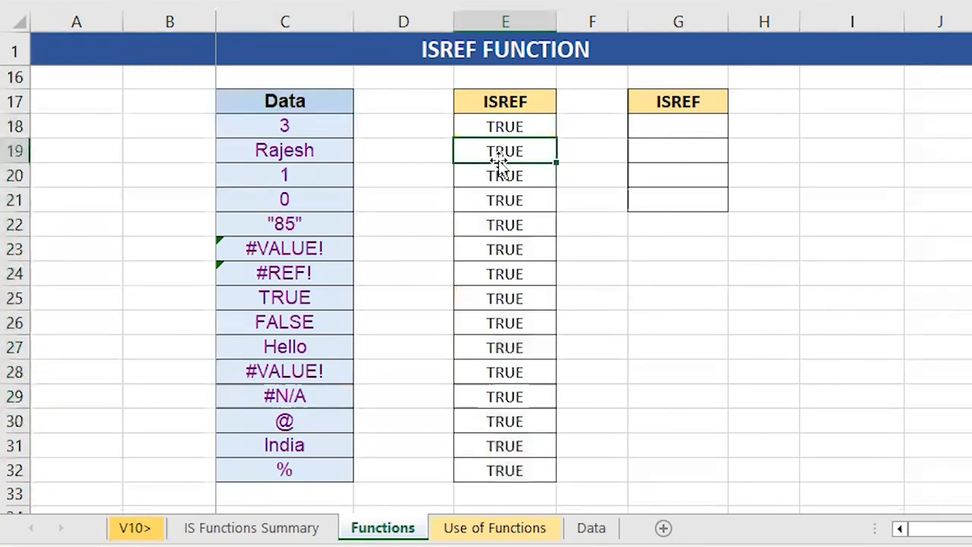
# Inspect the copied ISREF formula in cell E25 and leave it unedited
pyautogui.click(516, 298)
pyautogui.doubleClick(515, 298)
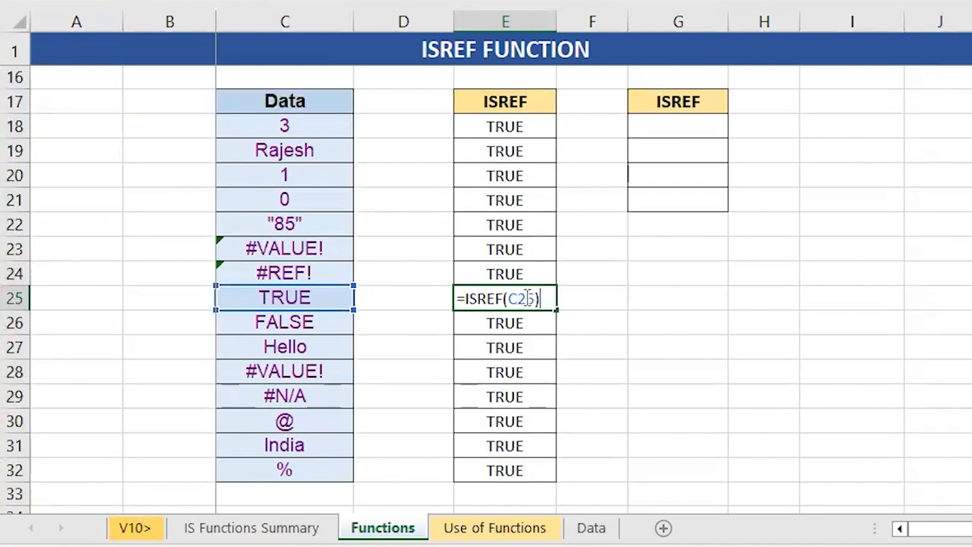
pyautogui.press('Escape')
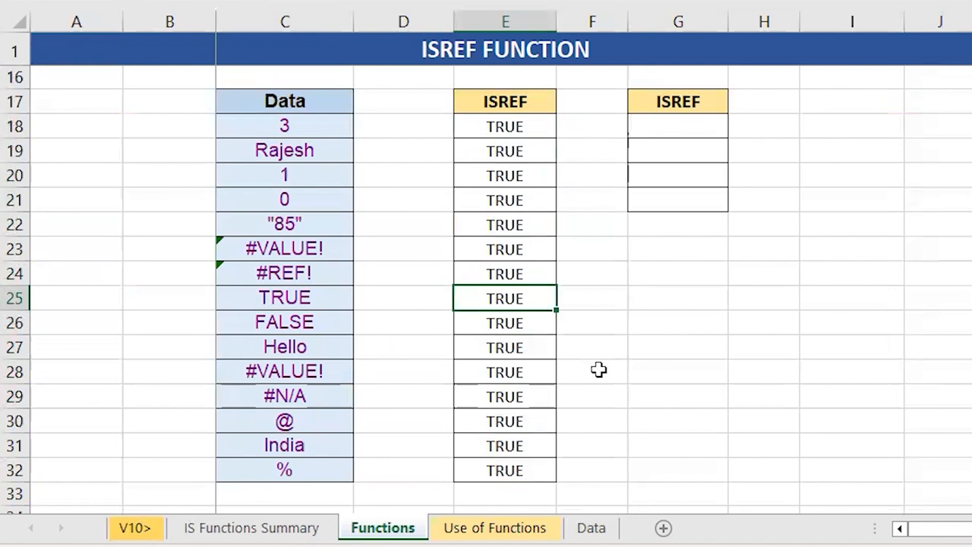
# Enter the formula =ISREF(A32) in cell E34, below the first ISREF column, to test an empty cell
pyautogui.hotkey('ctrl', 'Down')
pyautogui.press('Down')
pyautogui.press('Down')
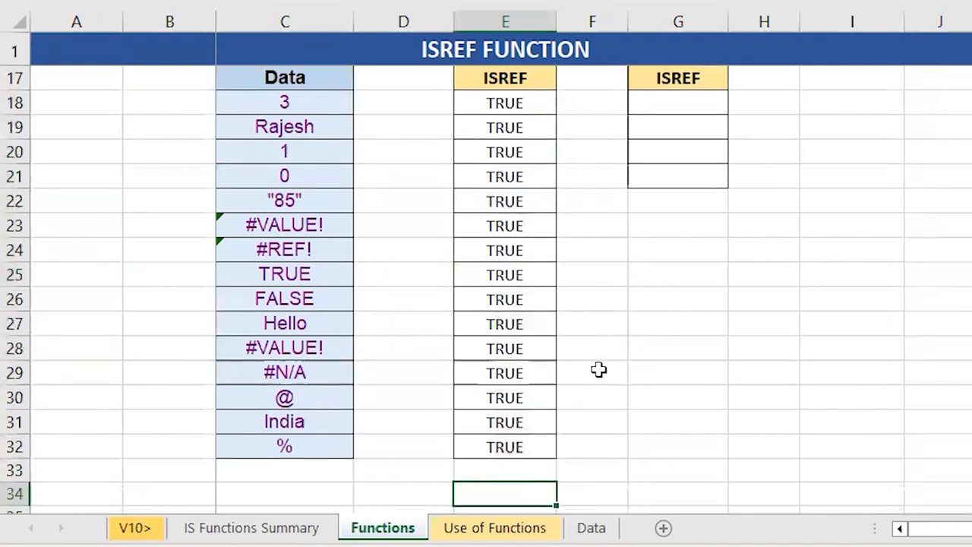
pyautogui.write('=is')
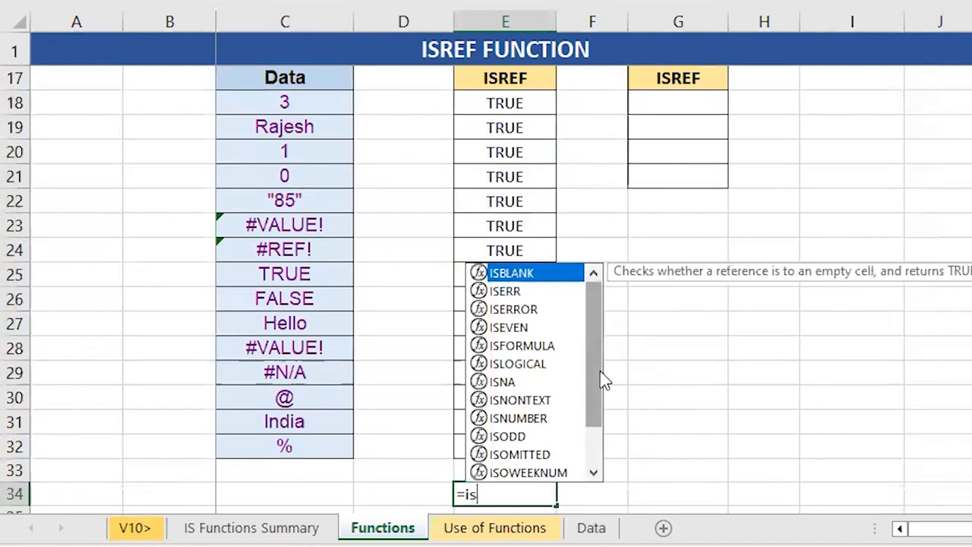
pyautogui.write('ref')
pyautogui.press('Tab')
pyautogui.press('Left')
pyautogui.press('Left')
pyautogui.press('Left')
pyautogui.press('Left')
pyautogui.press('Up')
pyautogui.press('Up')
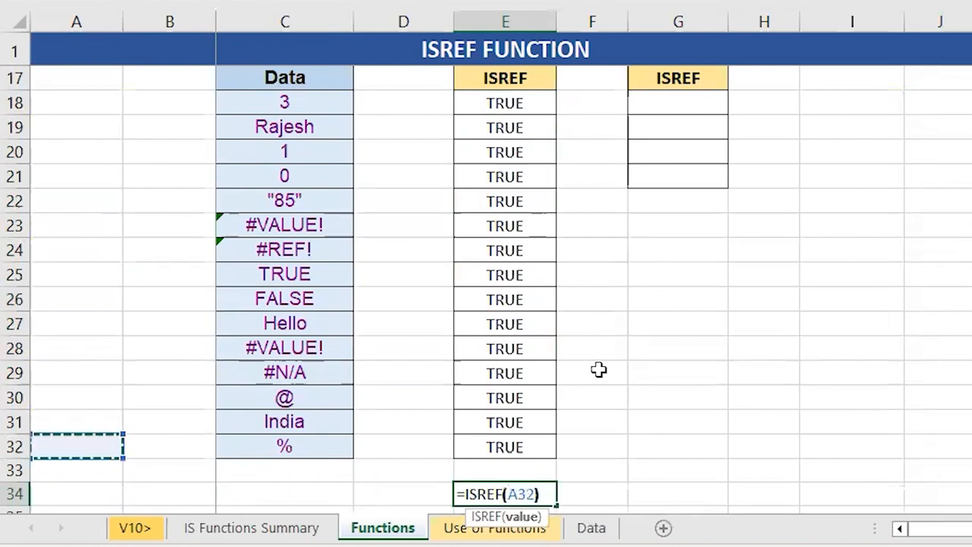
pyautogui.write(')')
pyautogui.press('Return')
# Enter the formula =ISREF(RAM) in cell G18, the first cell of the second ISREF column
pyautogui.press('Up')
pyautogui.press('Up')
pyautogui.press('Up')
pyautogui.press('Up')
pyautogui.press('Up')
pyautogui.press('Up')
pyautogui.press('Up')
pyautogui.press('Up')
pyautogui.press('Up')
pyautogui.press('Up')
pyautogui.press('Up')
pyautogui.press('Up')
pyautogui.press('Up')
pyautogui.press('Up')
pyautogui.press('Up')
pyautogui.press('Up')
pyautogui.press('Up')
pyautogui.press('Up')
pyautogui.press('Up')
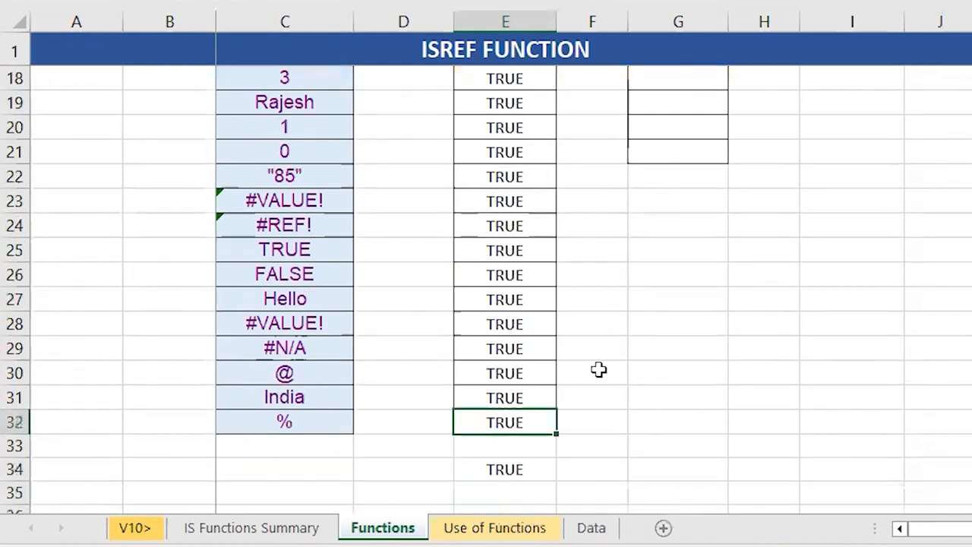
pyautogui.press('Down')
pyautogui.press('Down')
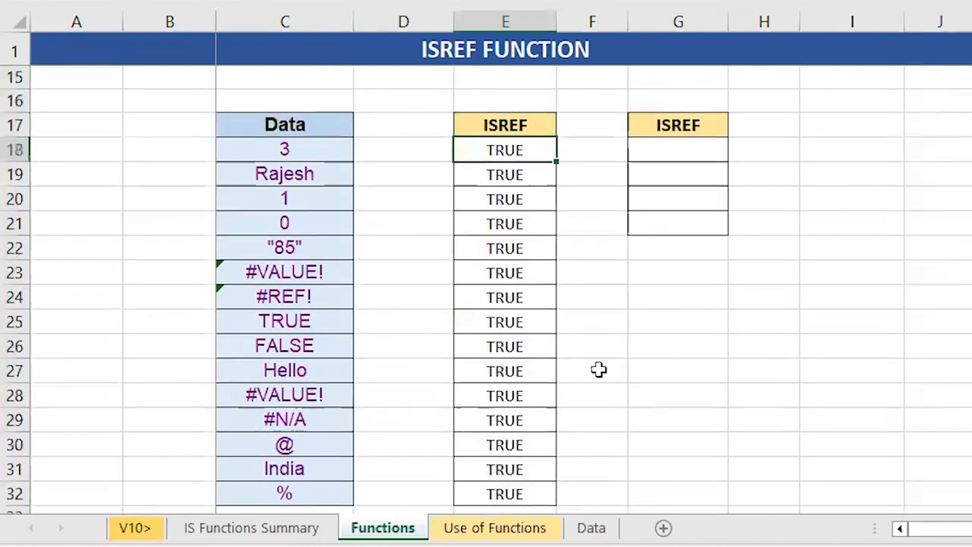
pyautogui.press('Right')
pyautogui.press('Right')
pyautogui.write('=')
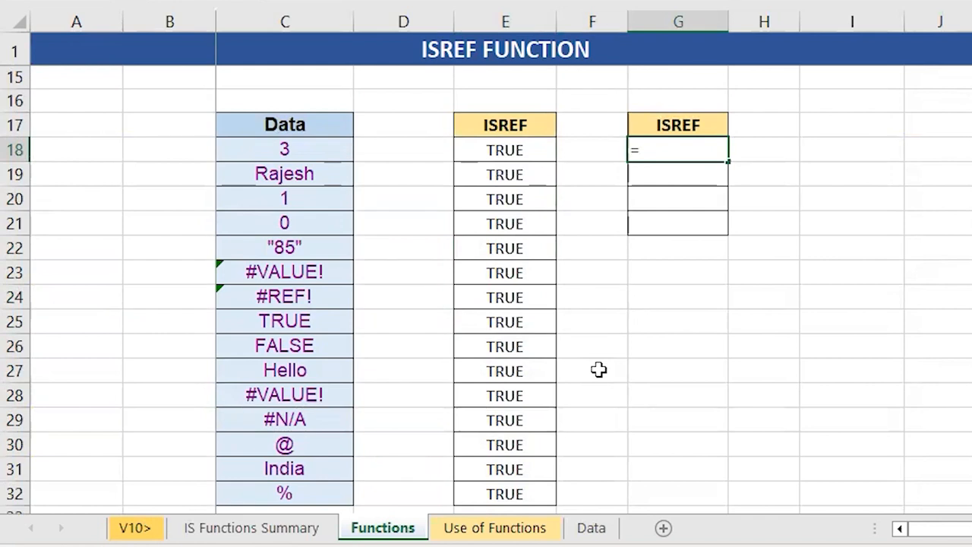
pyautogui.write('ISREF(')
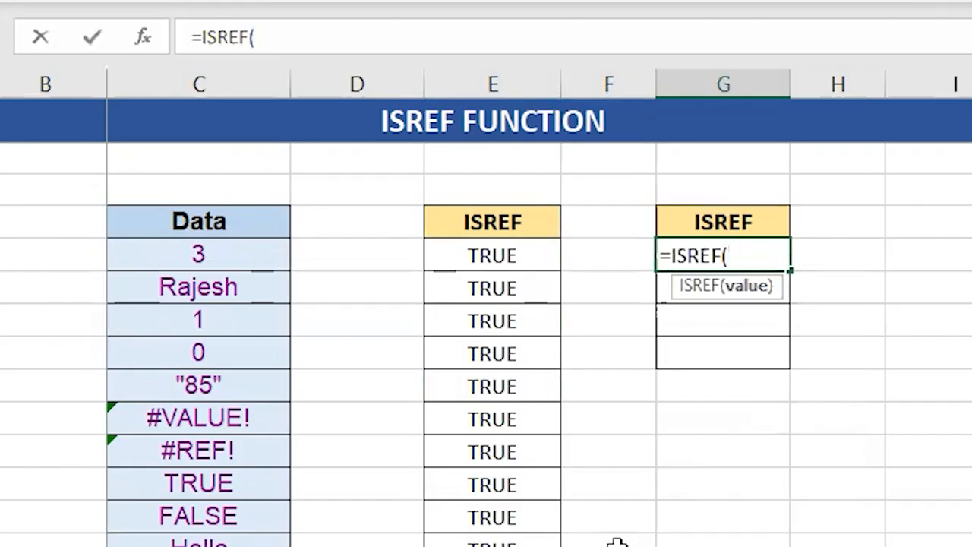
pyautogui.write('RAM)')
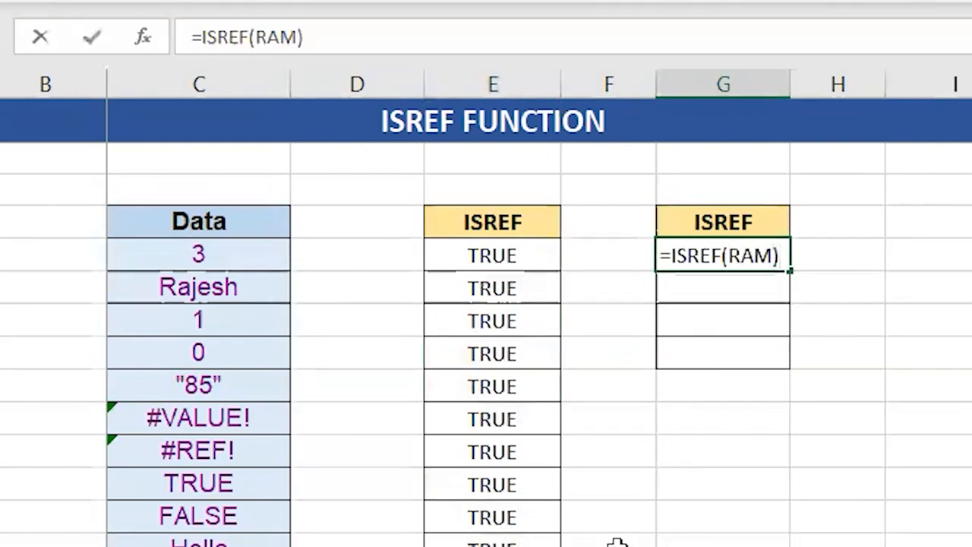
pyautogui.press('Return')
pyautogui.press('Up')
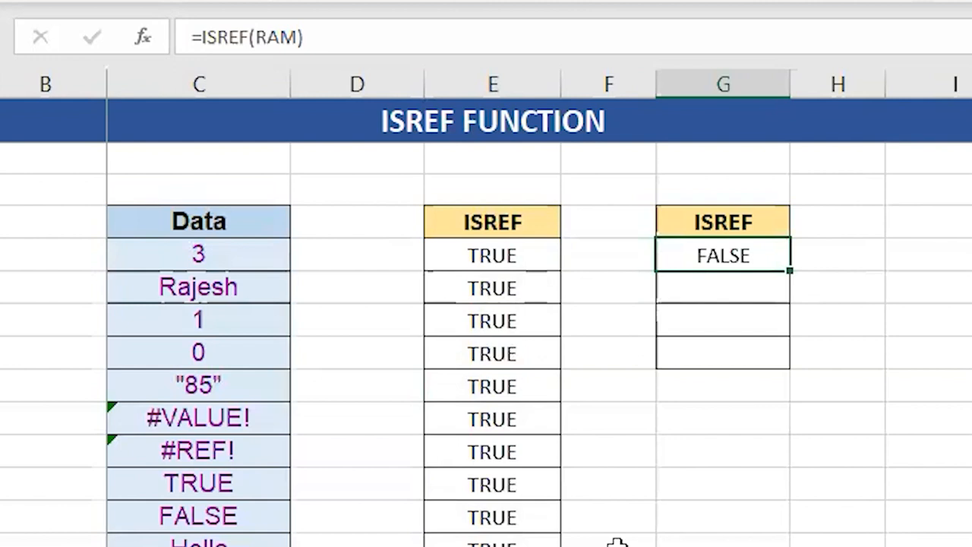
# Enter the formula =ISREF(A1:A) in cell G19 to test an incomplete range reference
pyautogui.press('Down')
pyautogui.write('=RE')
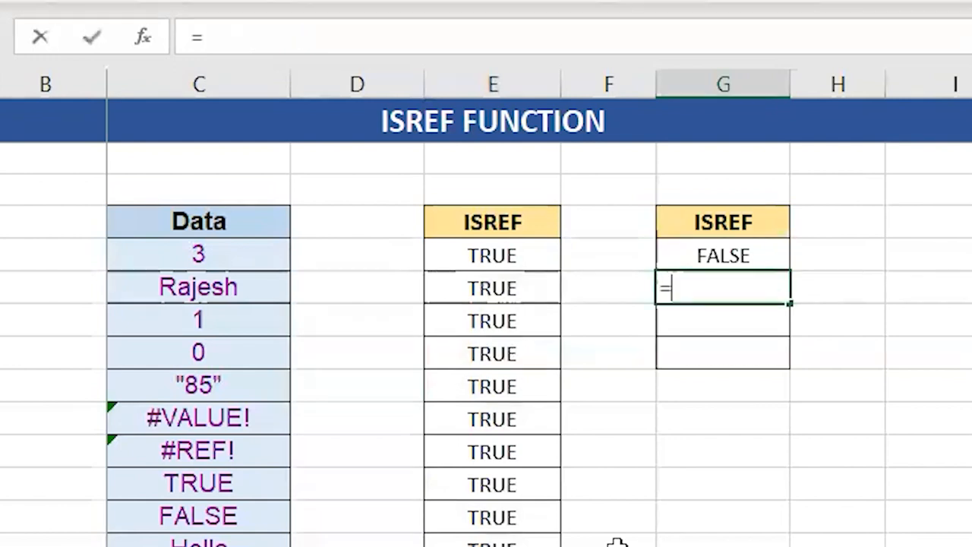
pyautogui.press('BackSpace')
pyautogui.press('BackSpace')
pyautogui.write('IRSE')
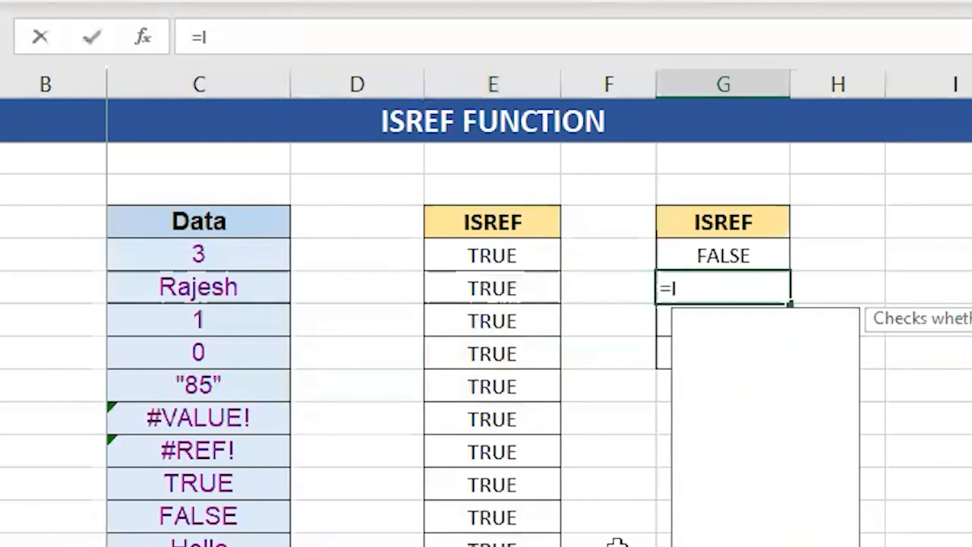
pyautogui.press('BackSpace')
pyautogui.press('BackSpace')
pyautogui.press('BackSpace')
pyautogui.write('SE')
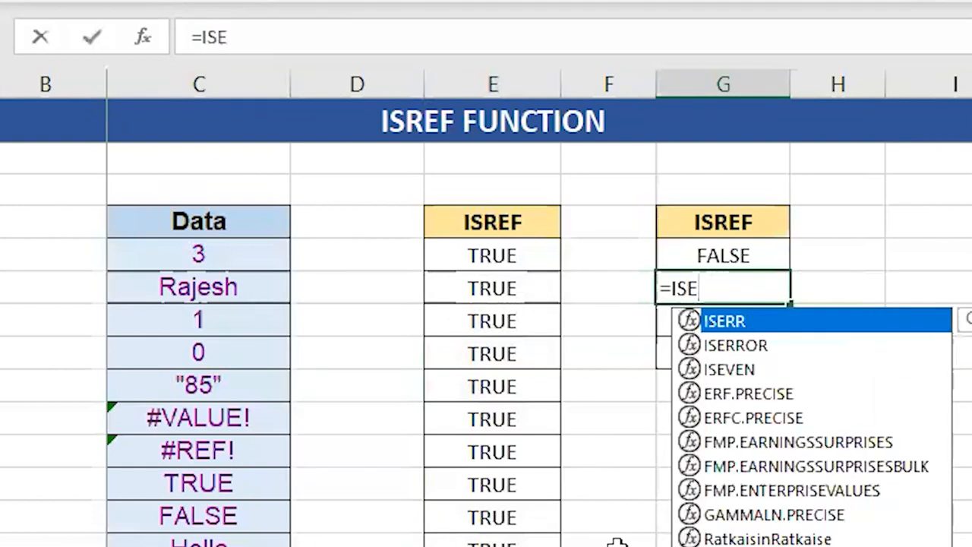
pyautogui.press('BackSpace')
pyautogui.write('R')
pyautogui.press('Tab')
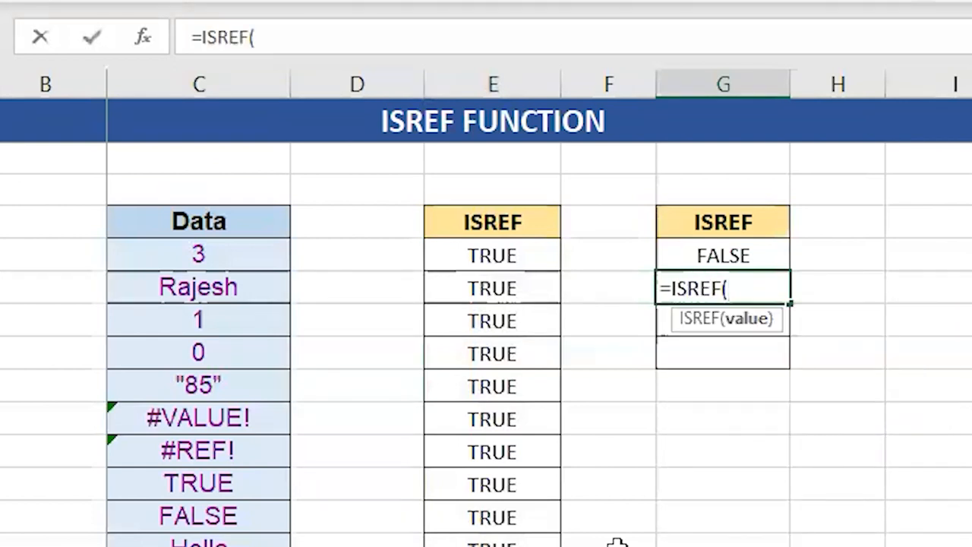
pyautogui.write('A1:A')
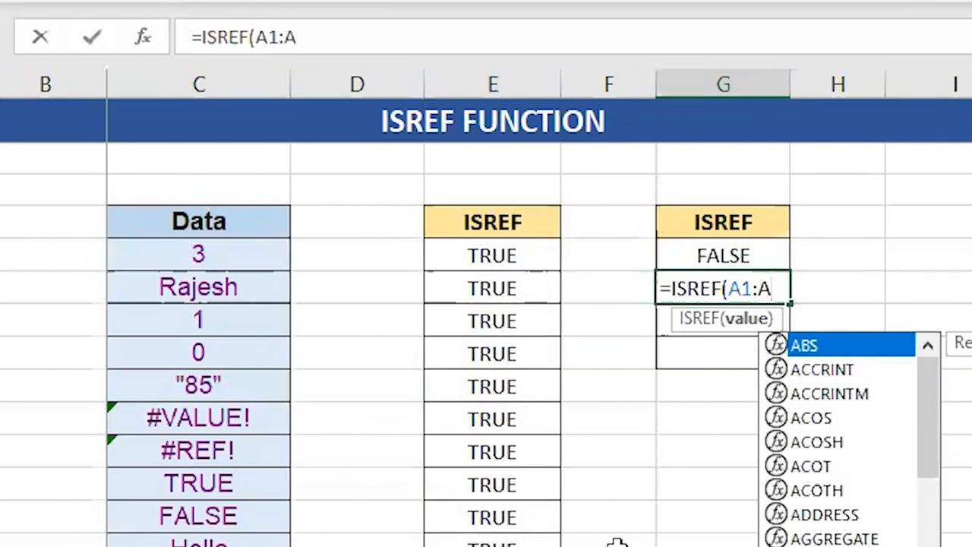
pyautogui.write(')')
pyautogui.press('Return')
pyautogui.press('Up')
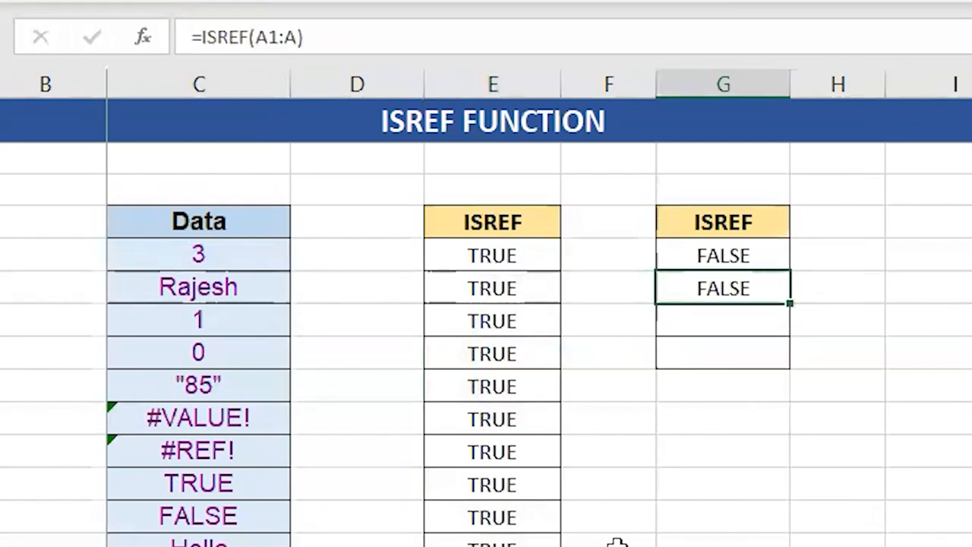
# Enter the formula =ISREF(A1:A10) in cell G20 to test a complete range reference
pyautogui.press('Down')
pyautogui.write('=')
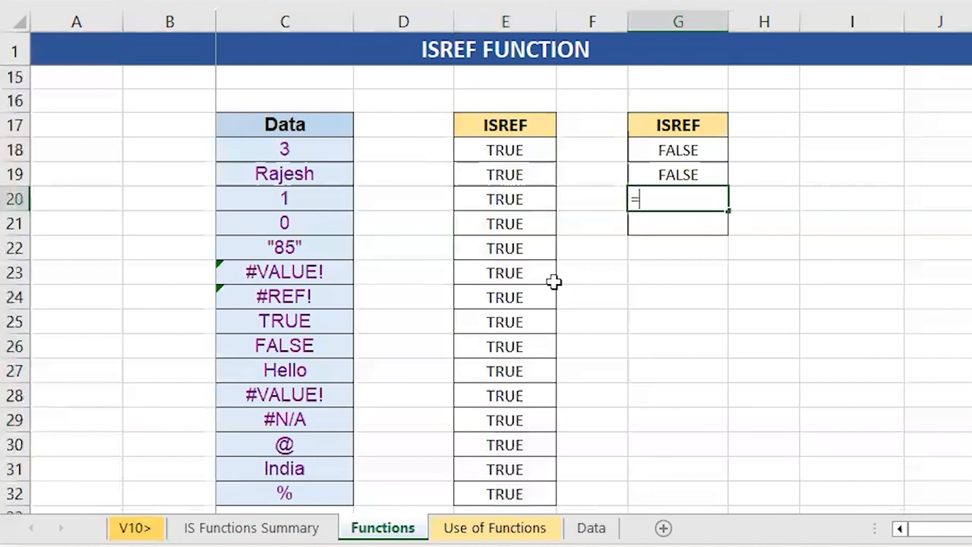
pyautogui.write('ISREF(A1:A')
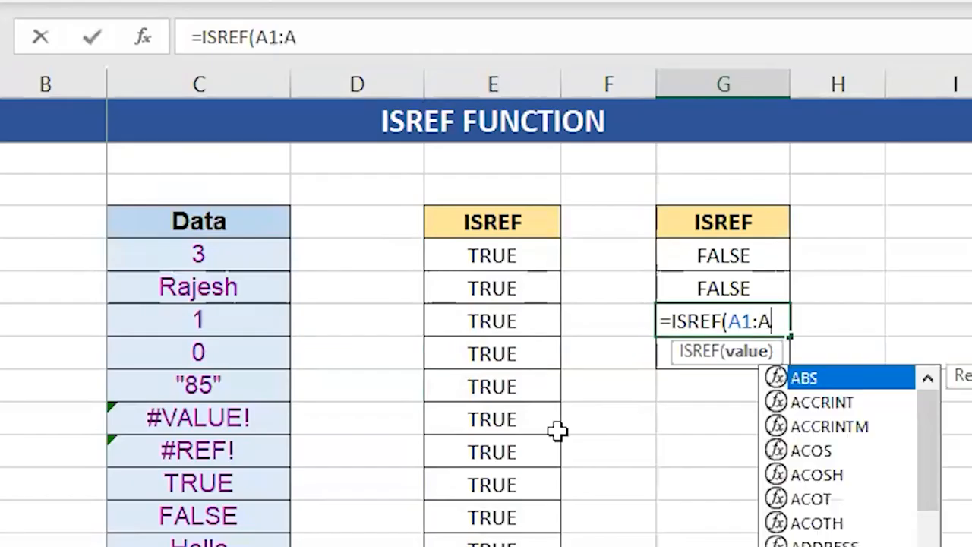
pyautogui.write('10)')
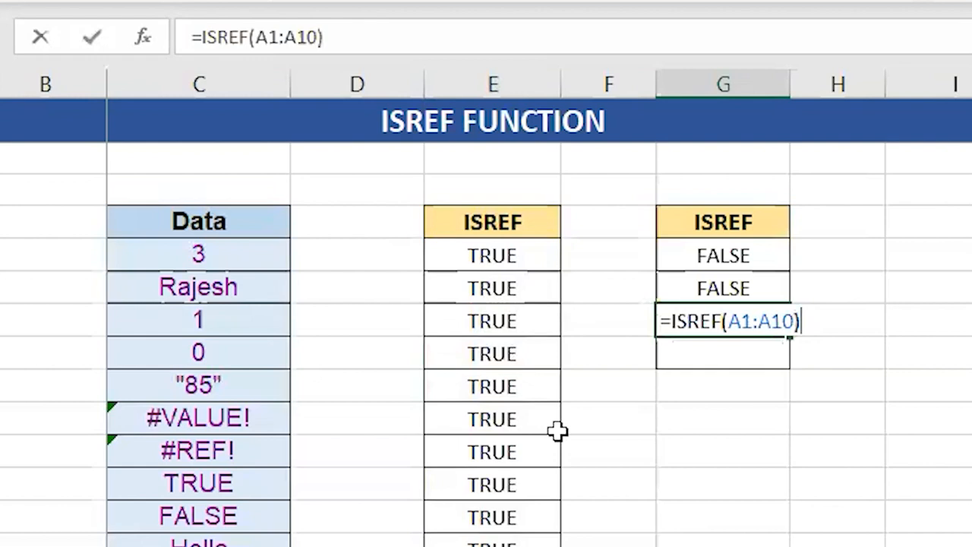
pyautogui.hotkey('ctrl', 'Return')
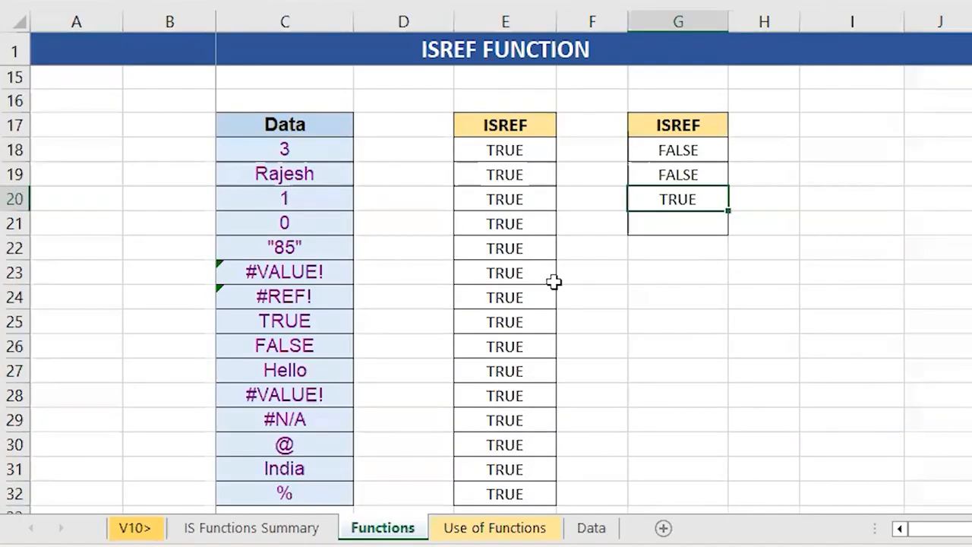
# Enter the formula =ISREF(EXP_JAN) in cell G21, the last cell of the second ISREF column
pyautogui.press('Down')
pyautogui.write('=')
pyautogui.write('ISREF(')
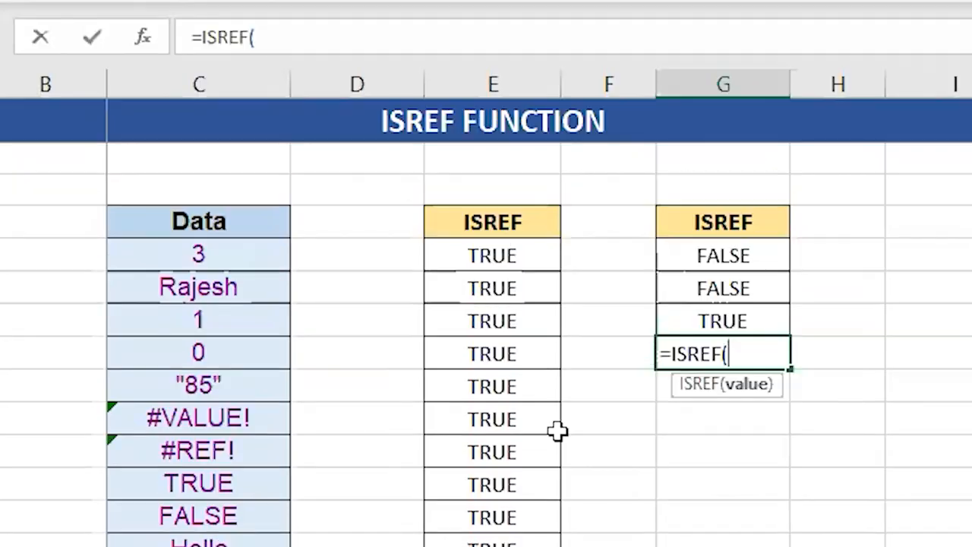
pyautogui.write('E')
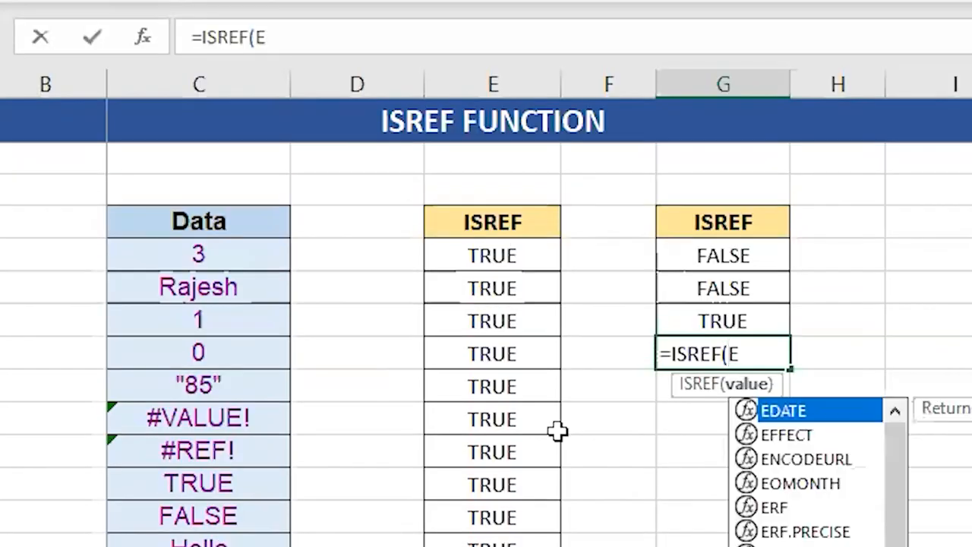
pyautogui.write('XP_')
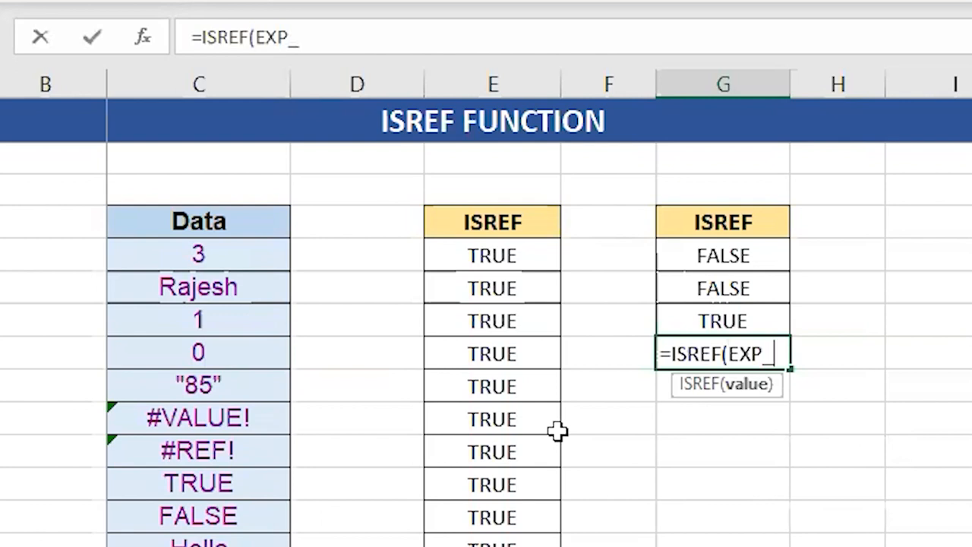
pyautogui.write('JAN)')
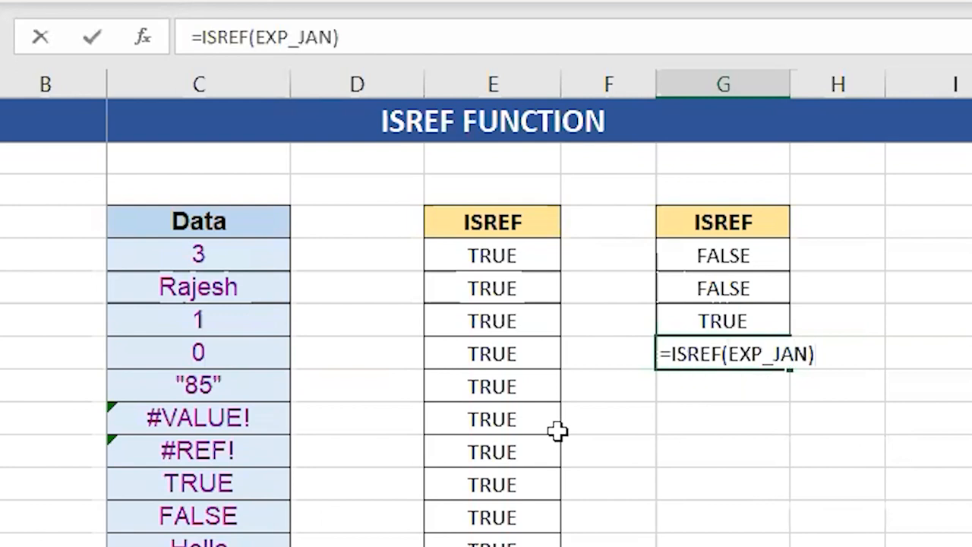
pyautogui.press('Return')
pyautogui.press('Up')
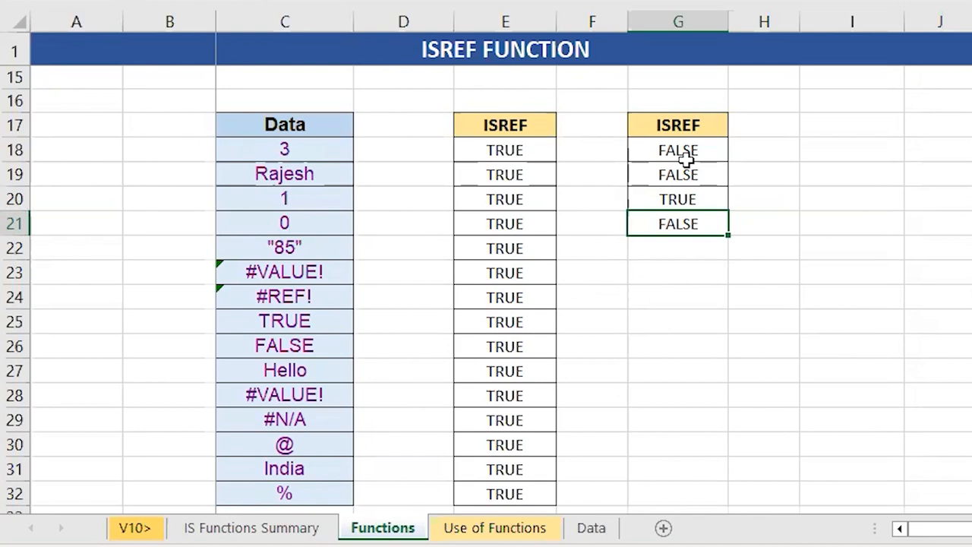
# View the Use of Functions exercise table, and examine the value columns from Sales_Jan to Comm_Jan on the Data sheet
pyautogui.click(476, 527)
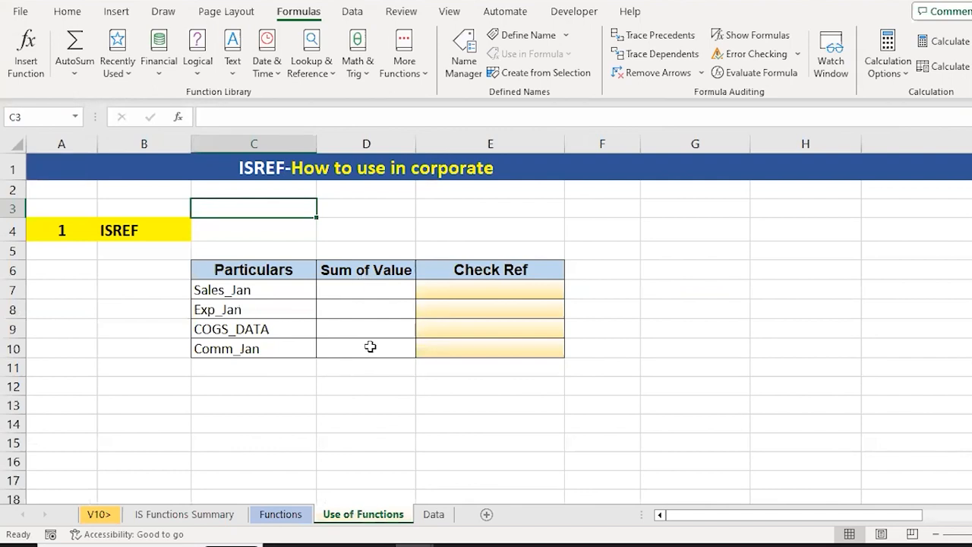
pyautogui.click(436, 514)
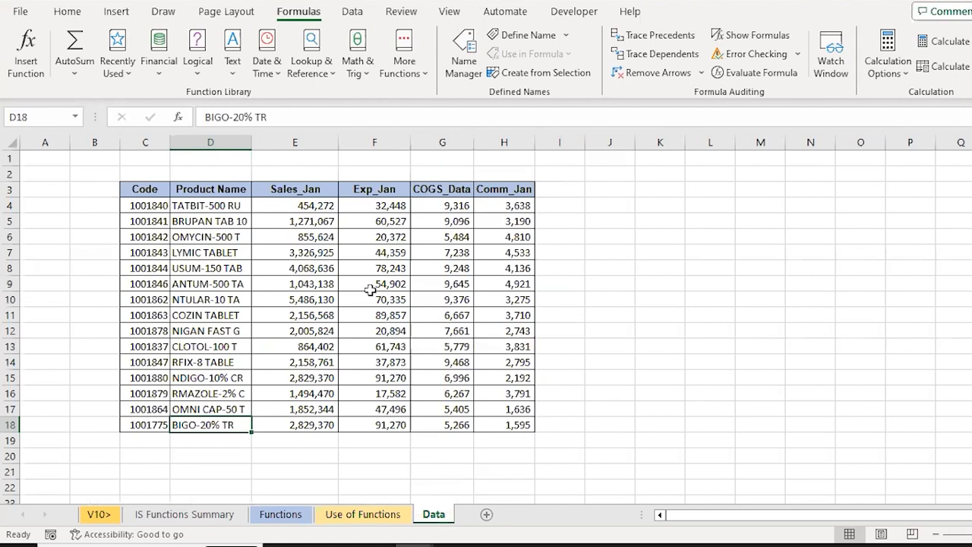
pyautogui.click(258, 257)
pyautogui.press('Up')
pyautogui.press('Up')
pyautogui.press('Up')
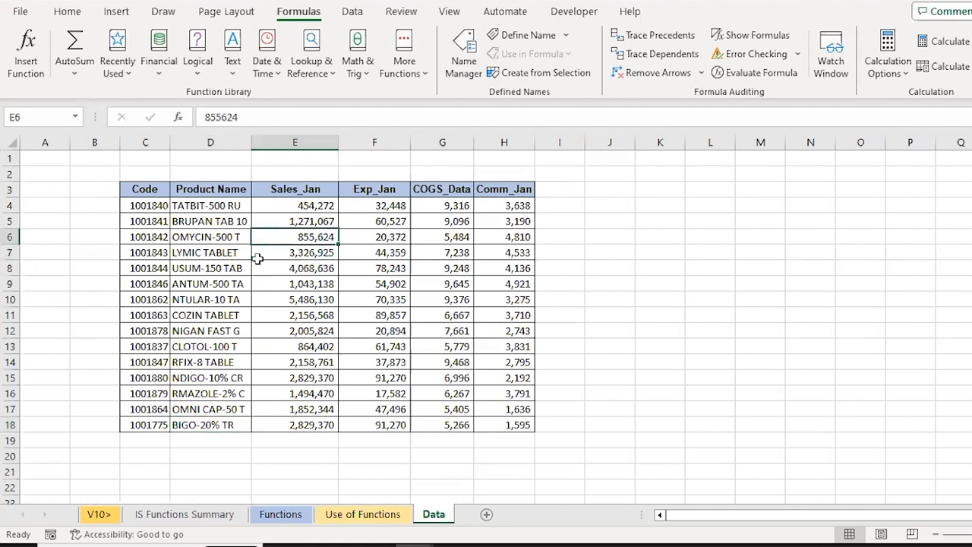
pyautogui.hotkey('ctrl', 'shift', 'Down')
pyautogui.press('Right')
pyautogui.press('Right')
pyautogui.hotkey('ctrl', 'shift', 'Down')
pyautogui.press('Right')
pyautogui.hotkey('ctrl', 'shift', 'Down')
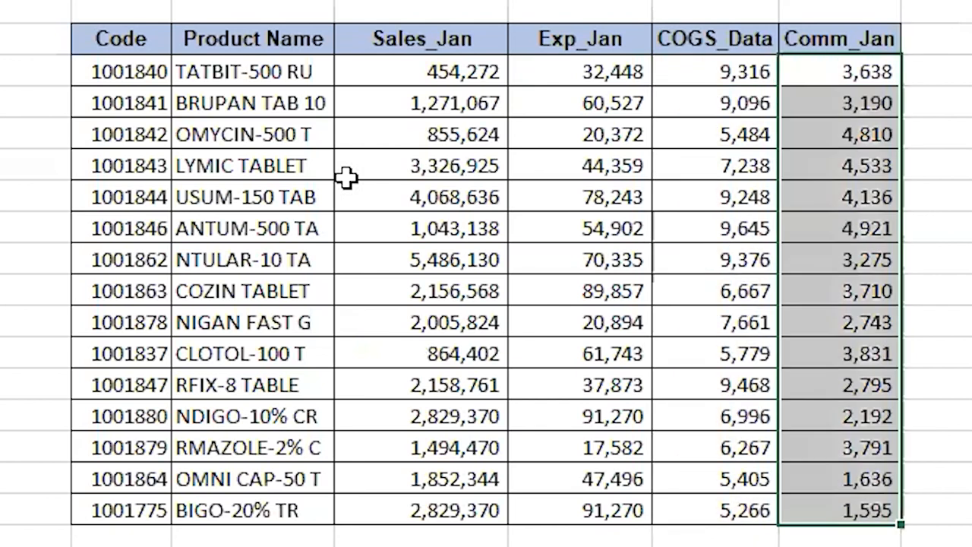
# Highlight the Sales_Jan, Exp_Jan and COGS_Data columns together with their headers, range E3:G18
pyautogui.press('Left')
pyautogui.press('Left')
pyautogui.press('Left')
pyautogui.press('Up')
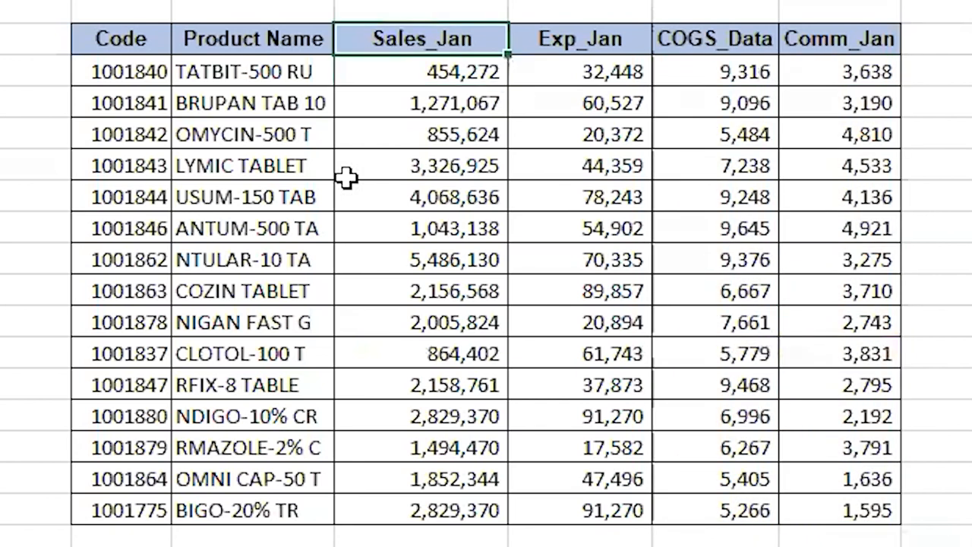
pyautogui.hotkey('shift', 'Right')
pyautogui.hotkey('shift', 'Right')
pyautogui.hotkey('ctrl', 'shift', 'Down')
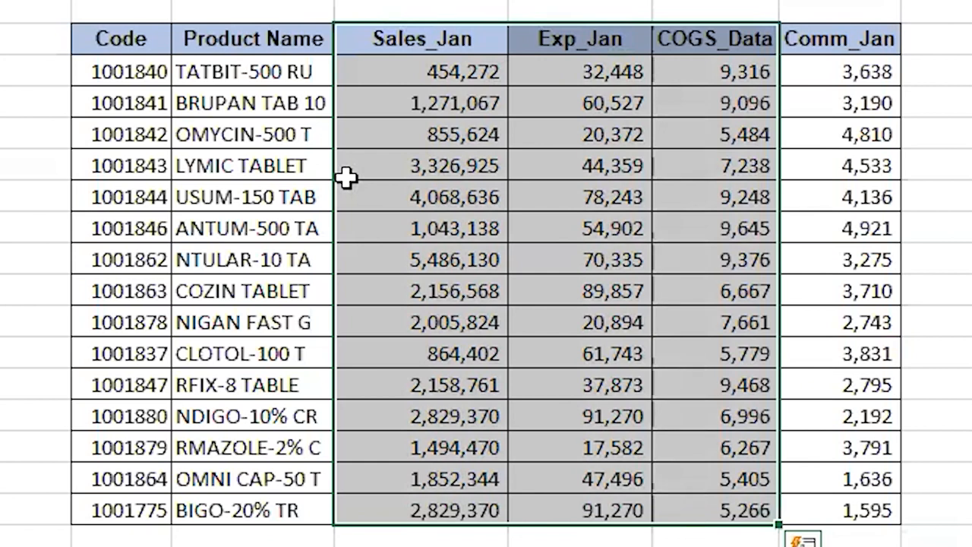
# Review the values under Sales_Jan, Exp_Jan and COGS_Data one column at a time
pyautogui.press('Down')
pyautogui.hotkey('ctrl', 'shift', 'Down')
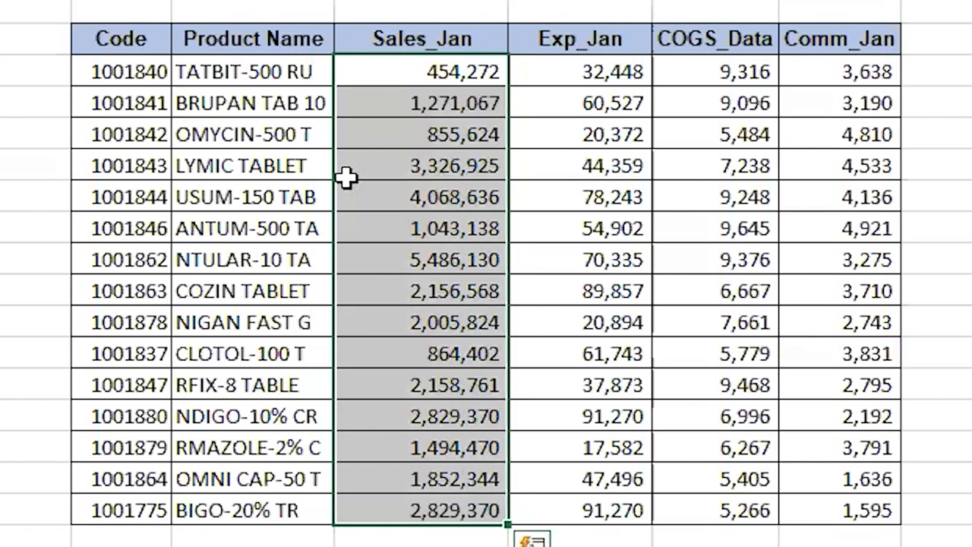
pyautogui.press('Right')
pyautogui.hotkey('ctrl', 'shift', 'Down')
pyautogui.press('Right')
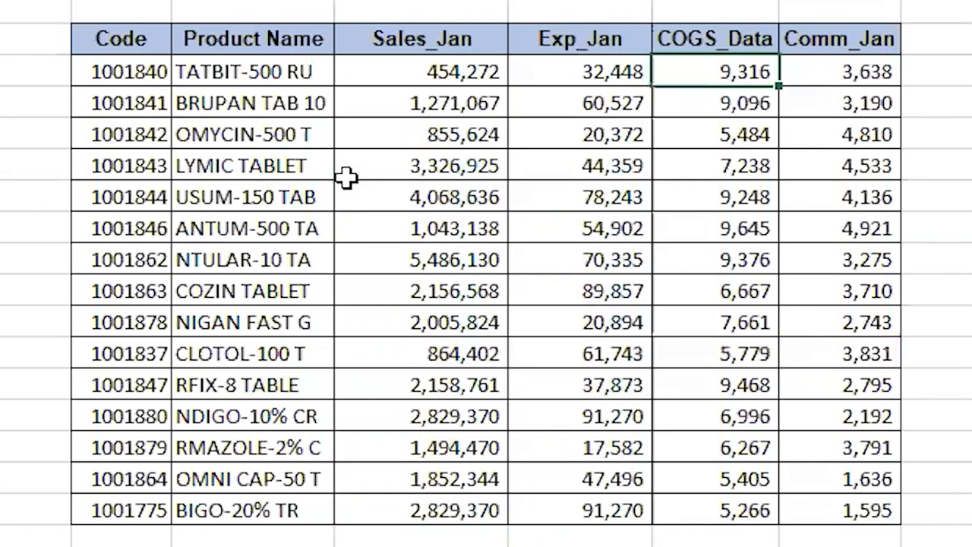
pyautogui.hotkey('ctrl', 'shift', 'Down')
pyautogui.press('Left')
pyautogui.press('Left')
# Apply borders to all cells of the empty range L4:L11 on the Data sheet
pyautogui.press('Right')
pyautogui.press('Right')
pyautogui.press('Right')
pyautogui.press('Right')
pyautogui.press('Right')
pyautogui.press('Right')
pyautogui.press('Right')
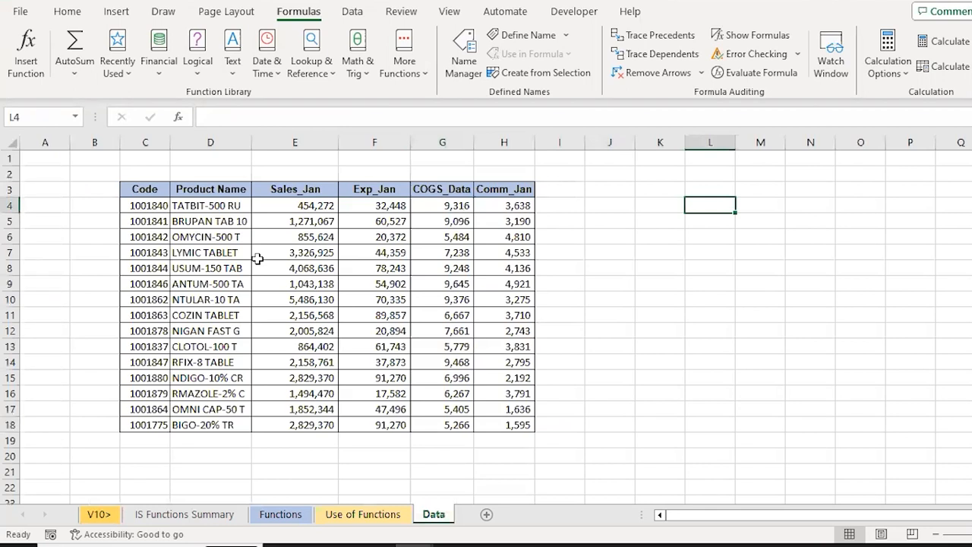
pyautogui.hotkey('shift', 'Down')
pyautogui.hotkey('shift', 'Down')
pyautogui.hotkey('shift', 'Down')
pyautogui.hotkey('shift', 'Down')
pyautogui.hotkey('shift', 'Down')
pyautogui.hotkey('shift', 'Down')
pyautogui.hotkey('shift', 'Down')
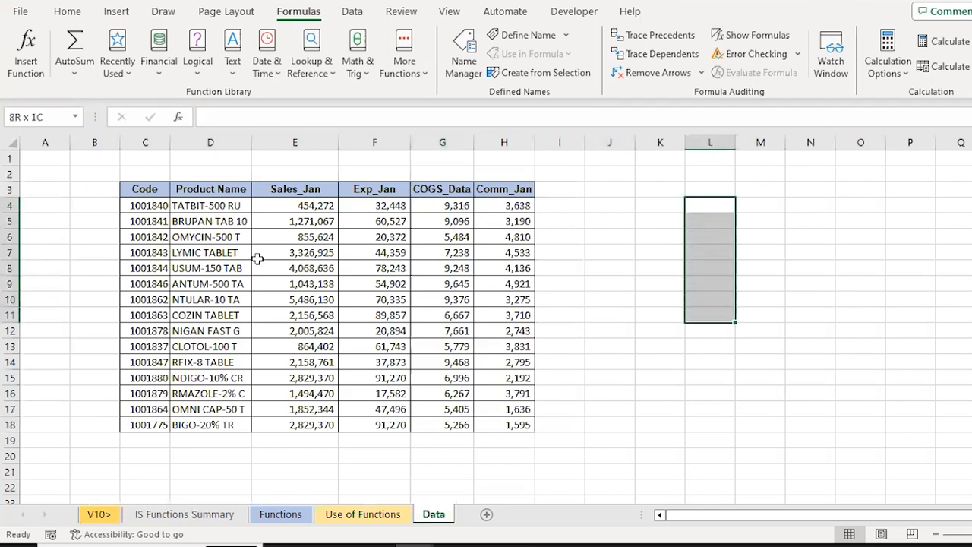
pyautogui.hotkey('alt', 'h')
# Name the bordered range L4:L11 MYRANGE and reselect it to check the name
pyautogui.hotkey('shift', 'Down')
pyautogui.hotkey('shift', 'Down')
pyautogui.hotkey('shift', 'Down')
pyautogui.hotkey('shift', 'Down')
pyautogui.hotkey('shift', 'Down')
pyautogui.hotkey('shift', 'Down')
pyautogui.hotkey('shift', 'Down')
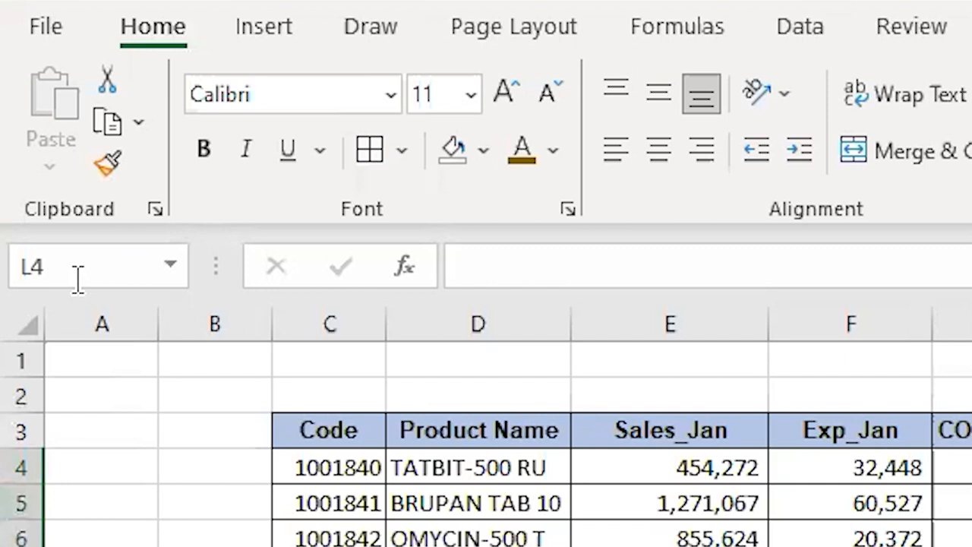
pyautogui.click(55, 206)
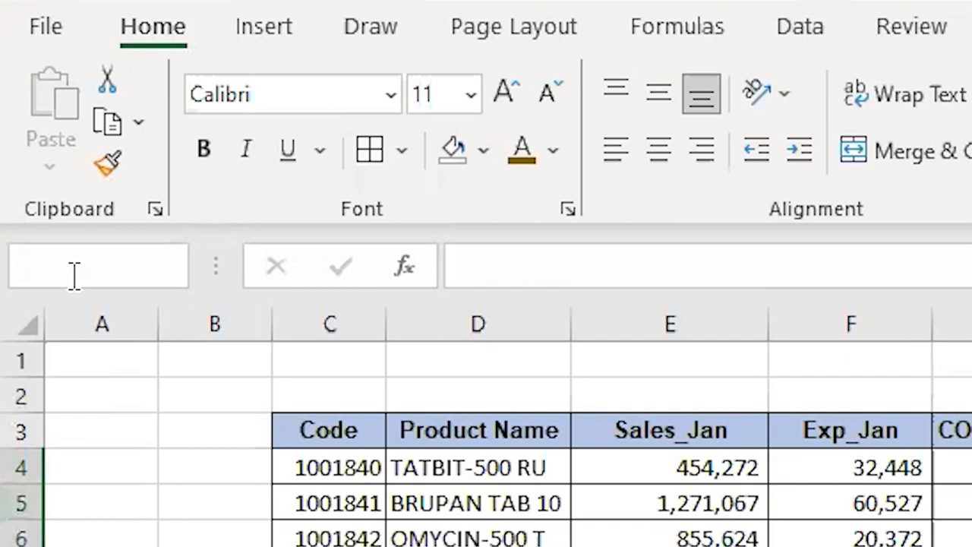
pyautogui.write('MY')
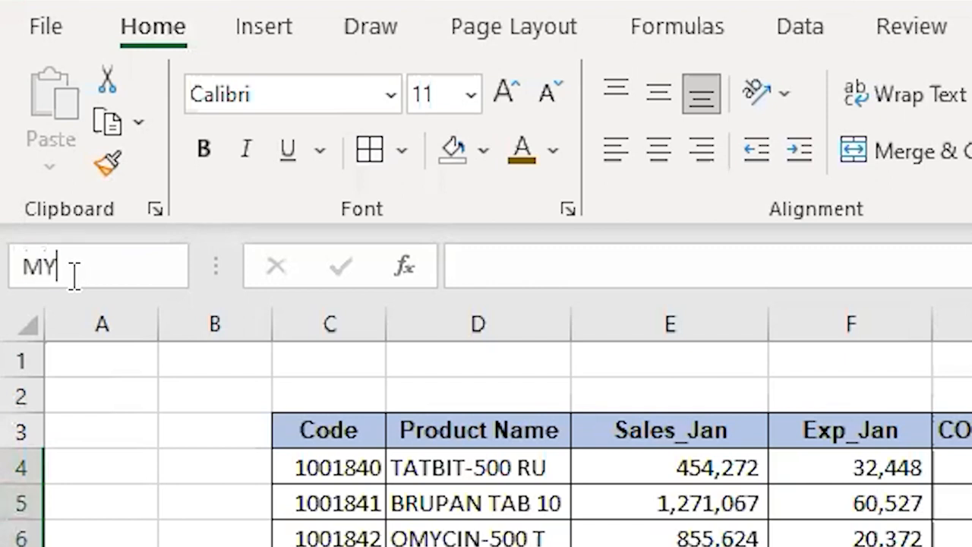
pyautogui.write('RANGE')
pyautogui.press('Return')
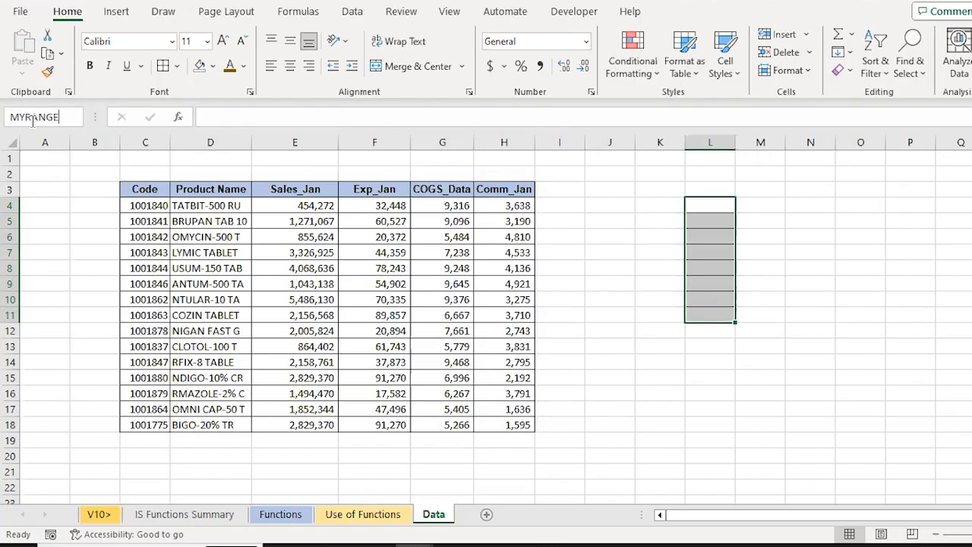
pyautogui.press('Down')
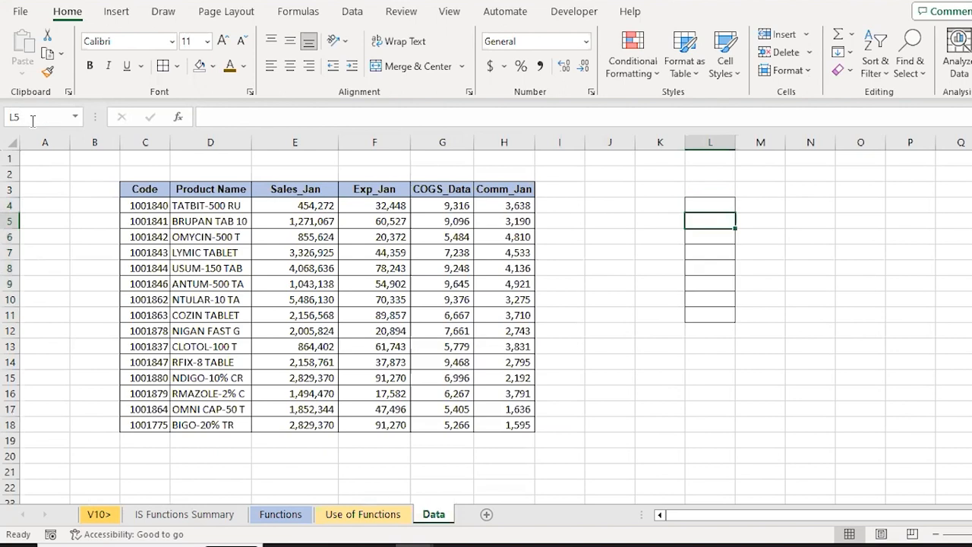
pyautogui.moveTo(709, 205); pyautogui.dragTo(710, 314)
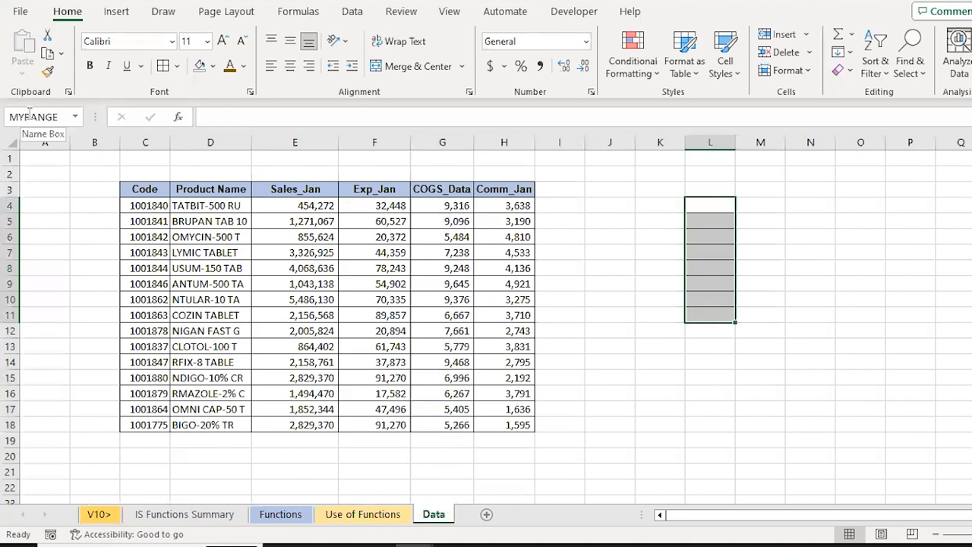
# Create named ranges for the Sales_Jan, Exp_Jan and COGS_Data columns (E3:G18) from the top-row labels
pyautogui.moveTo(295, 189); pyautogui.dragTo(374, 189)
pyautogui.hotkey('shift', 'Right')
pyautogui.hotkey('ctrl', 'shift', 'Down')
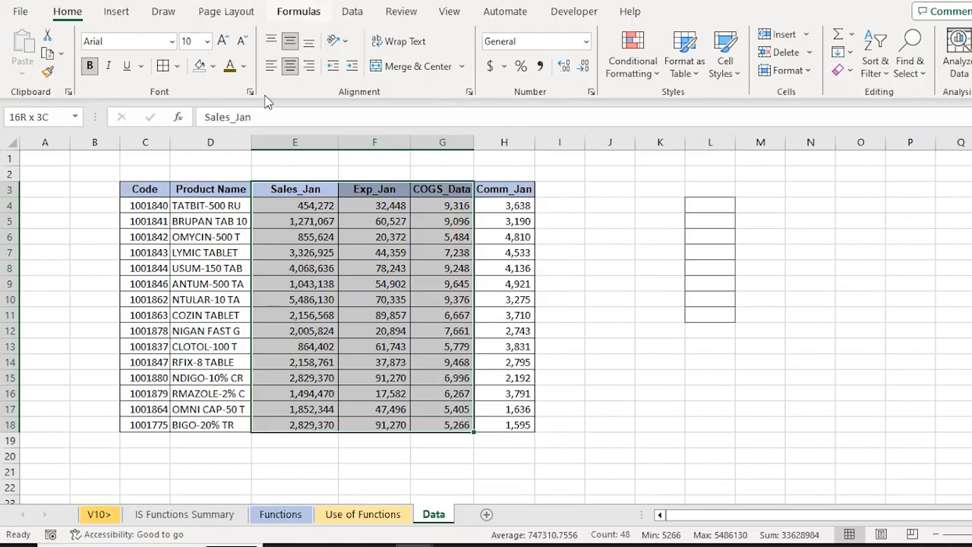
pyautogui.click(298, 12)
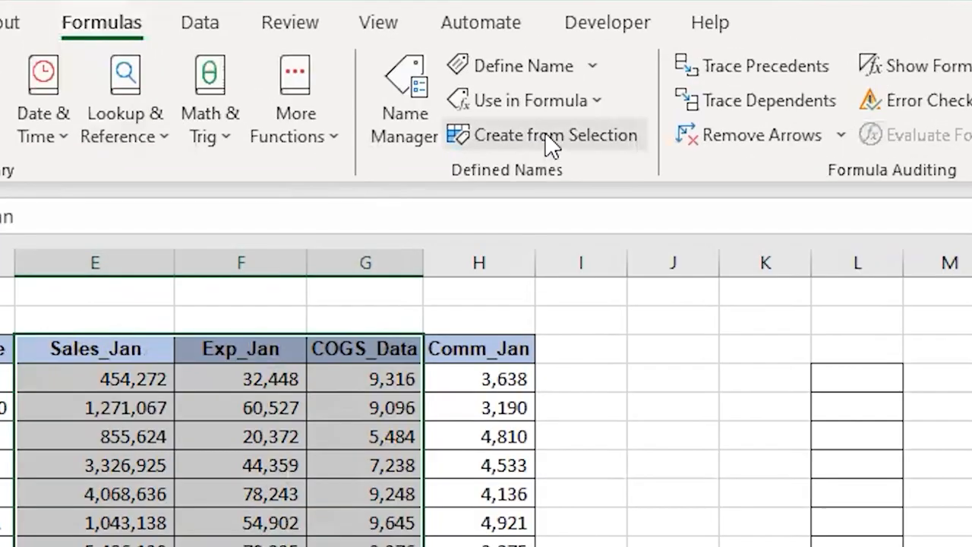
pyautogui.click(548, 144)
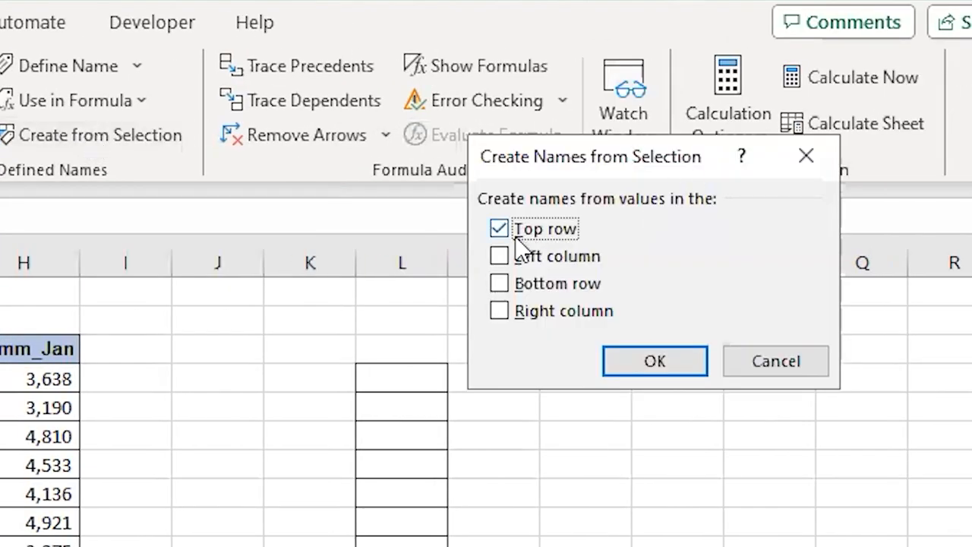
pyautogui.click(668, 363)
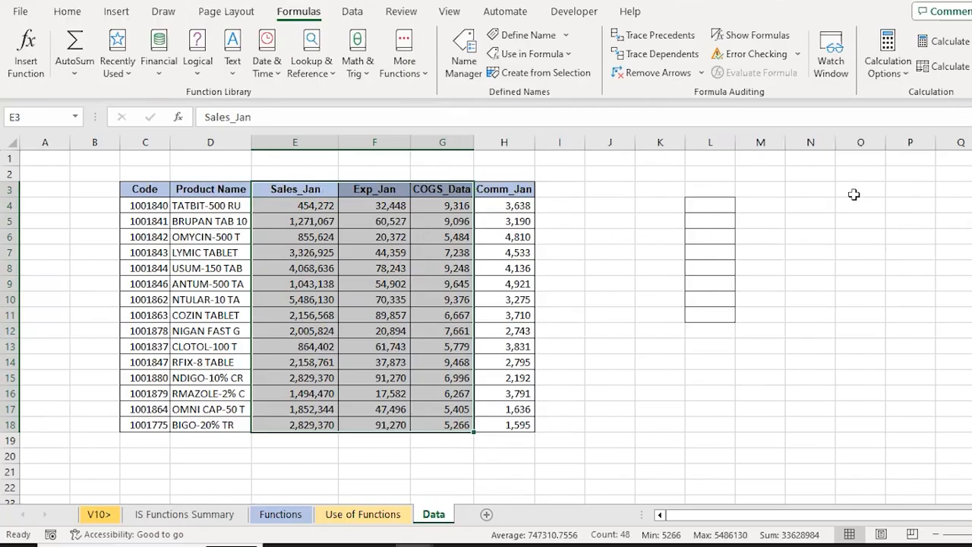
# Select the data of Sales_Jan, Exp_Jan, COGS_Data and Comm_Jan in turn to check which columns have a range name
pyautogui.press('Down')
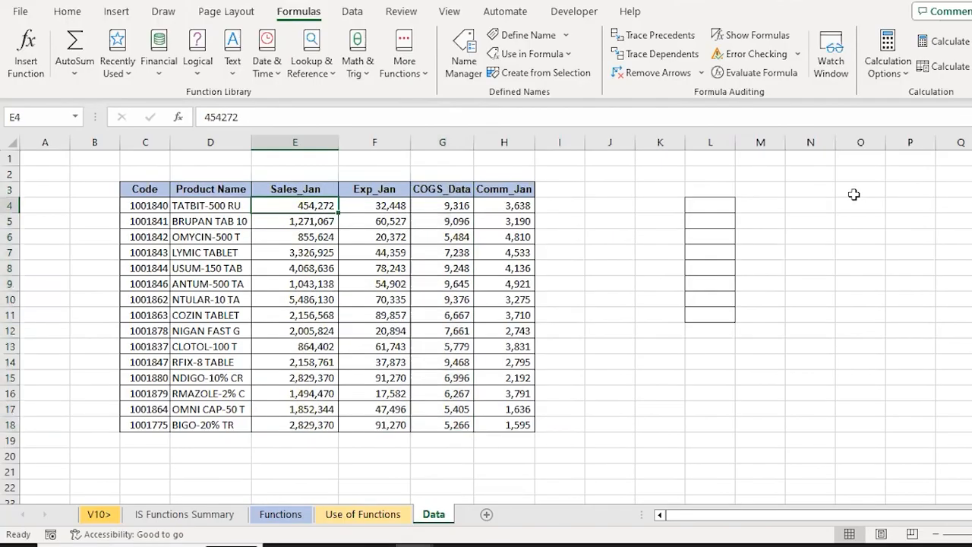
pyautogui.hotkey('ctrl', 'shift', 'Down')
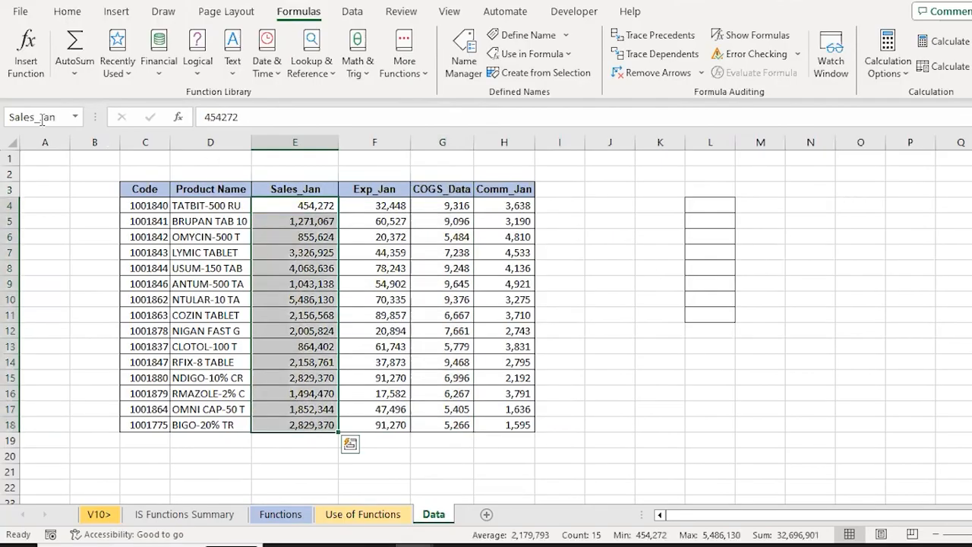
pyautogui.press('Up')
pyautogui.press('Down')
pyautogui.hotkey('ctrl', 'shift', 'Down')
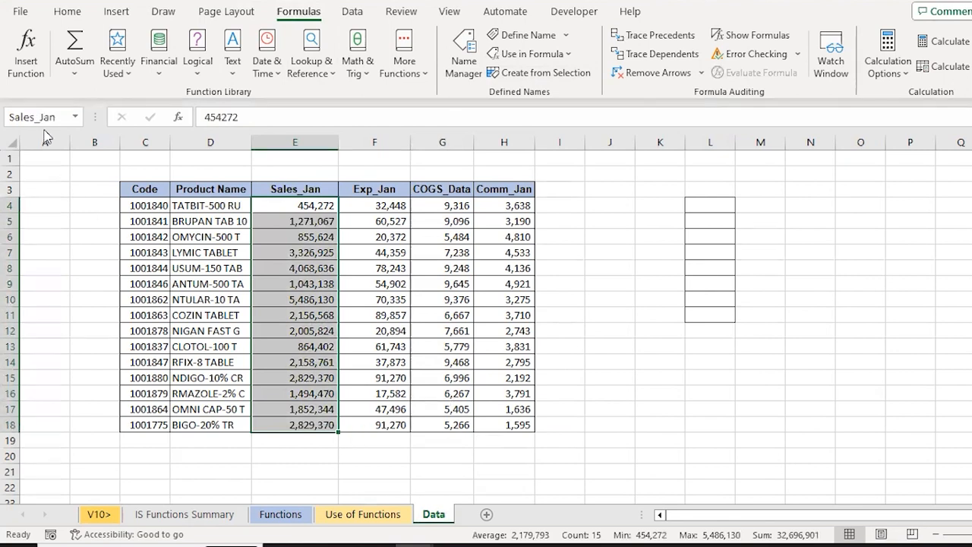
pyautogui.press('Right')
pyautogui.hotkey('ctrl', 'shift', 'Down')
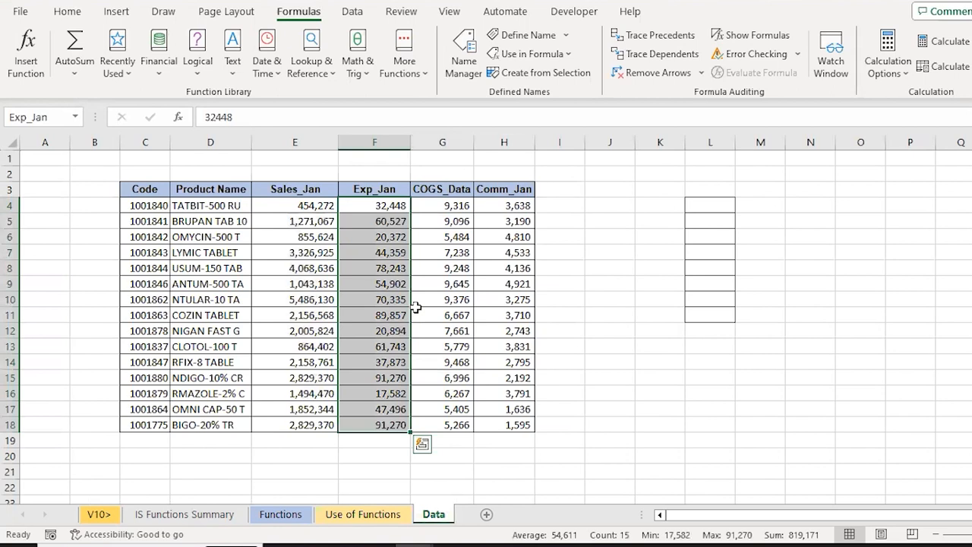
pyautogui.press('Right')
pyautogui.hotkey('ctrl', 'shift', 'Down')
pyautogui.press('Right')
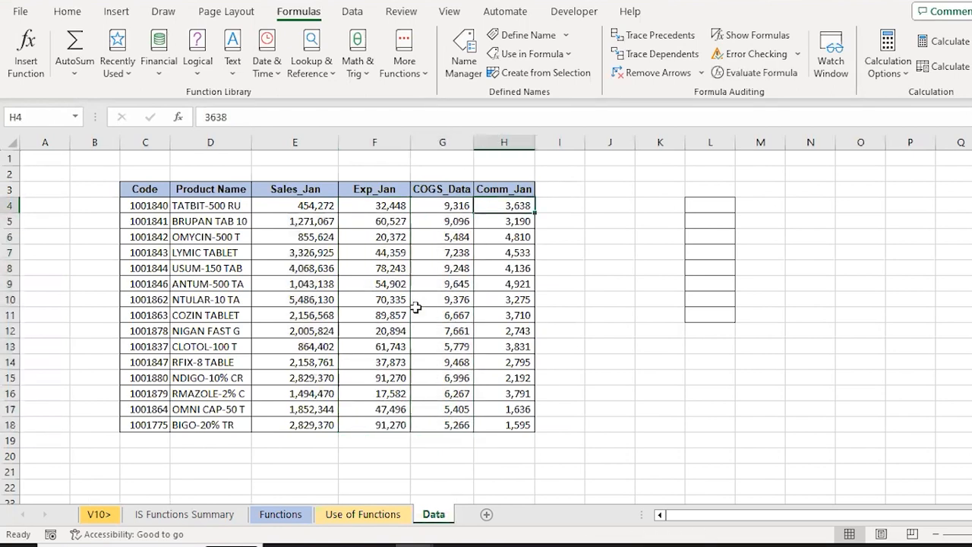
pyautogui.hotkey('ctrl', 'shift', 'Down')
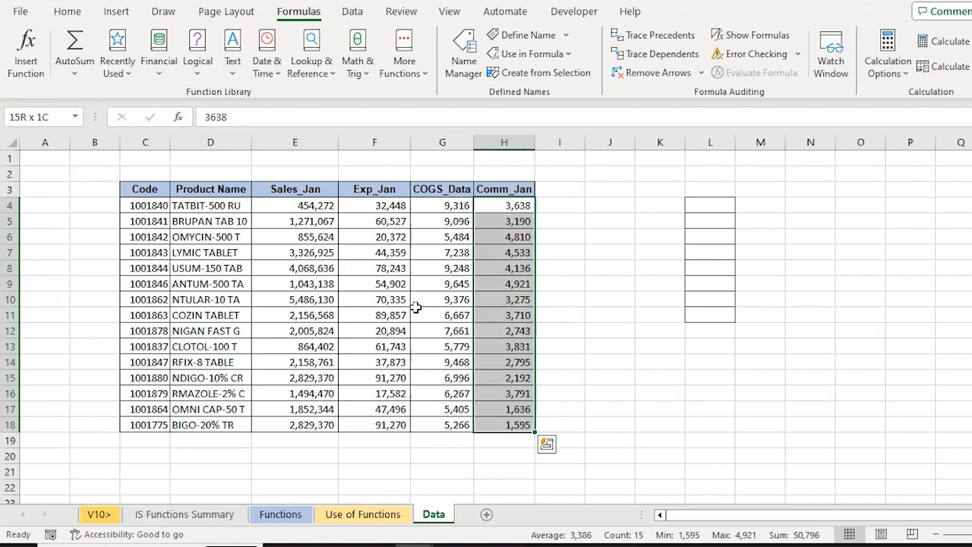
pyautogui.press('Up')
pyautogui.press('Down')
pyautogui.hotkey('ctrl', 'shift', 'Down')
# Compare the Particulars list in the Use of Functions sheet with the column headers of the Data sheet
pyautogui.click(372, 516)
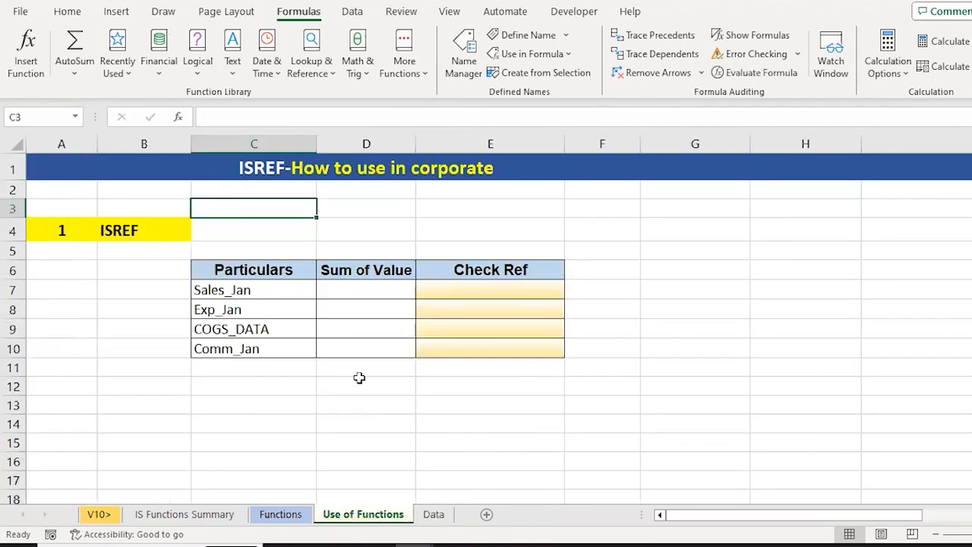
pyautogui.click(231, 291)
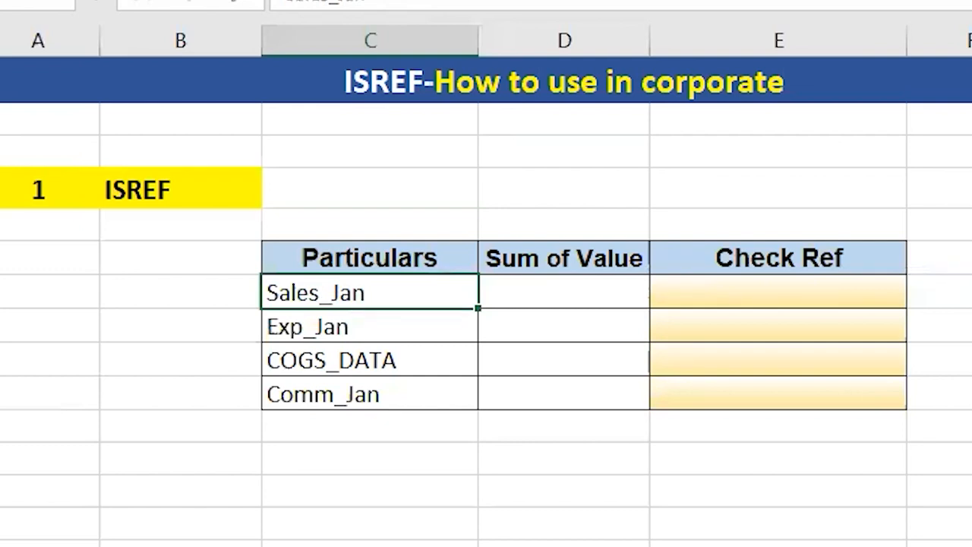
pyautogui.click(303, 543)
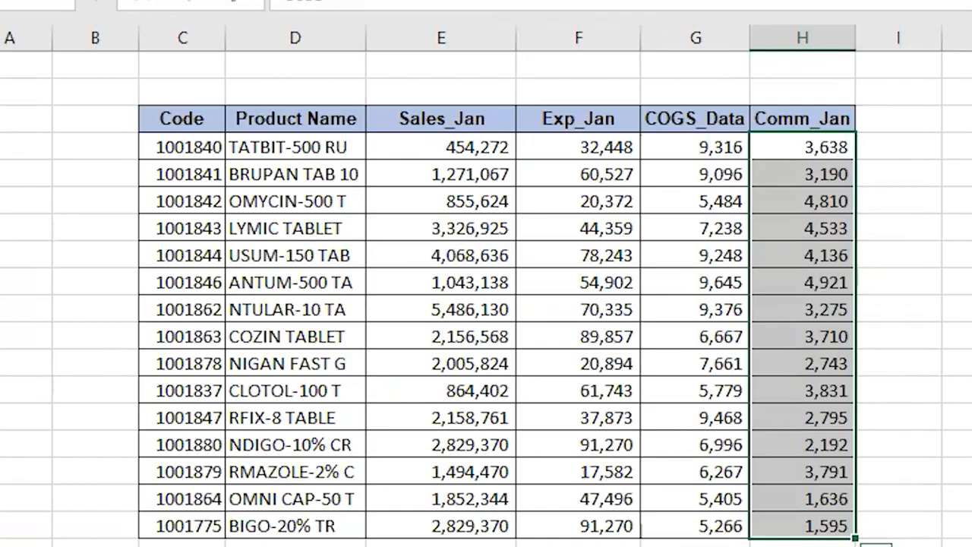
pyautogui.click(303, 542)
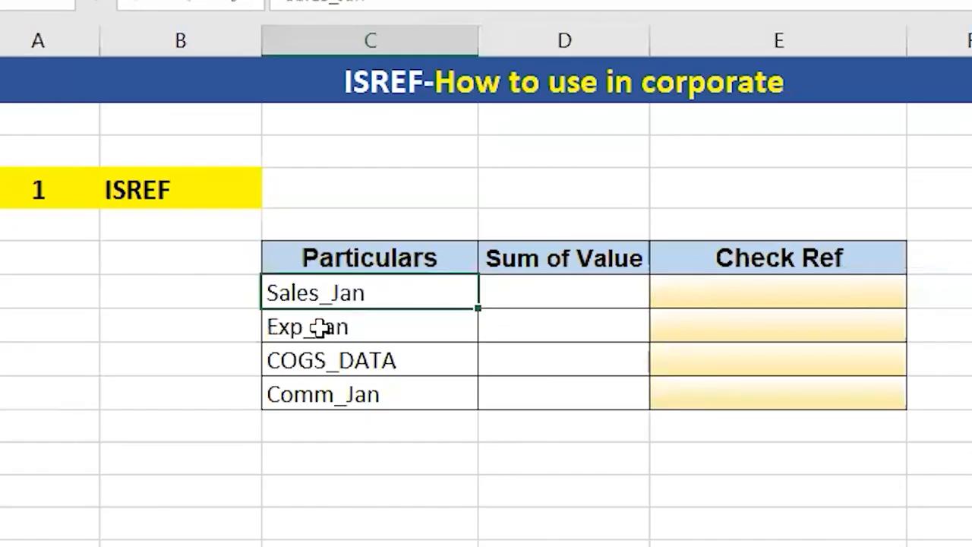
pyautogui.click(555, 296)
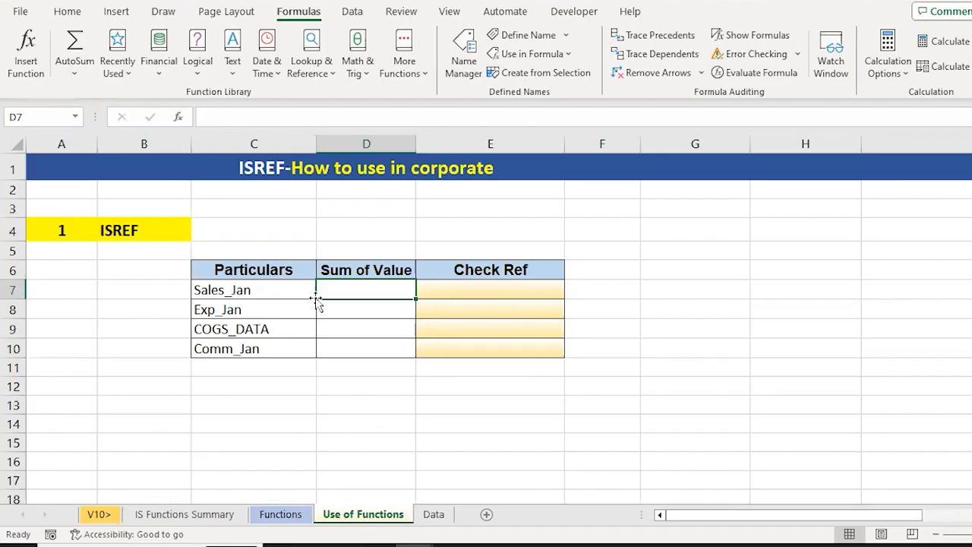
pyautogui.click(434, 514)
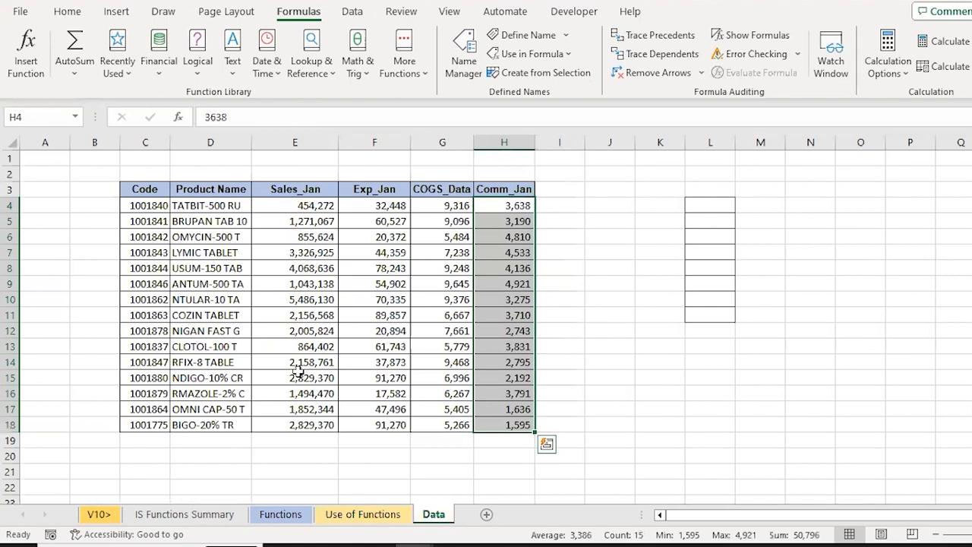
# Compare the Particulars list in the Use of Functions sheet with the Sales_Jan range name on the Data sheet
pyautogui.click(372, 515)
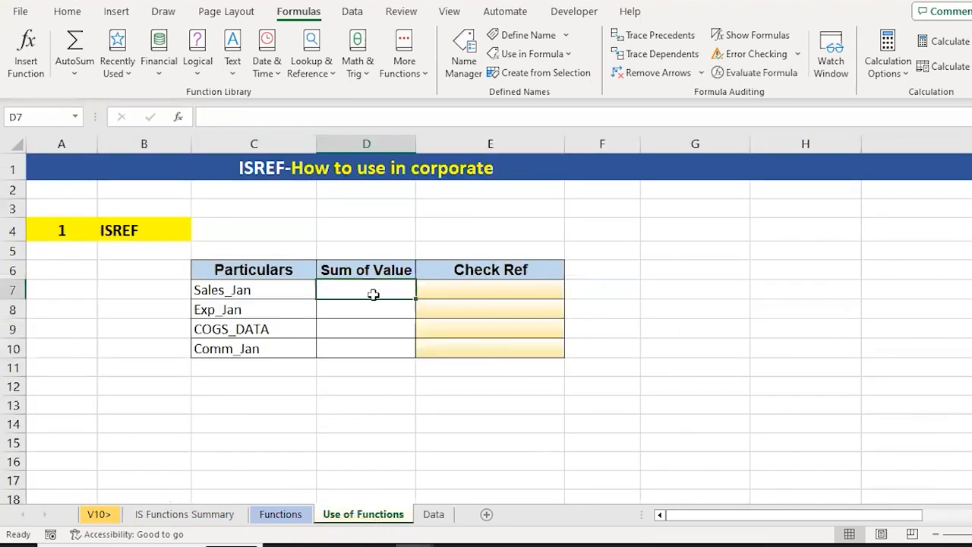
pyautogui.click(446, 520)
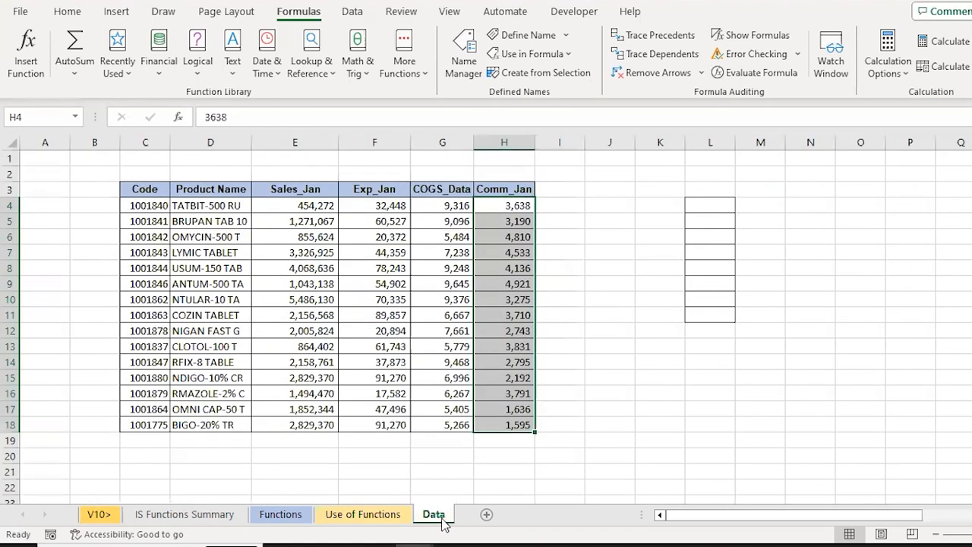
pyautogui.click(303, 205)
pyautogui.hotkey('ctrl', 'shift', 'Down')
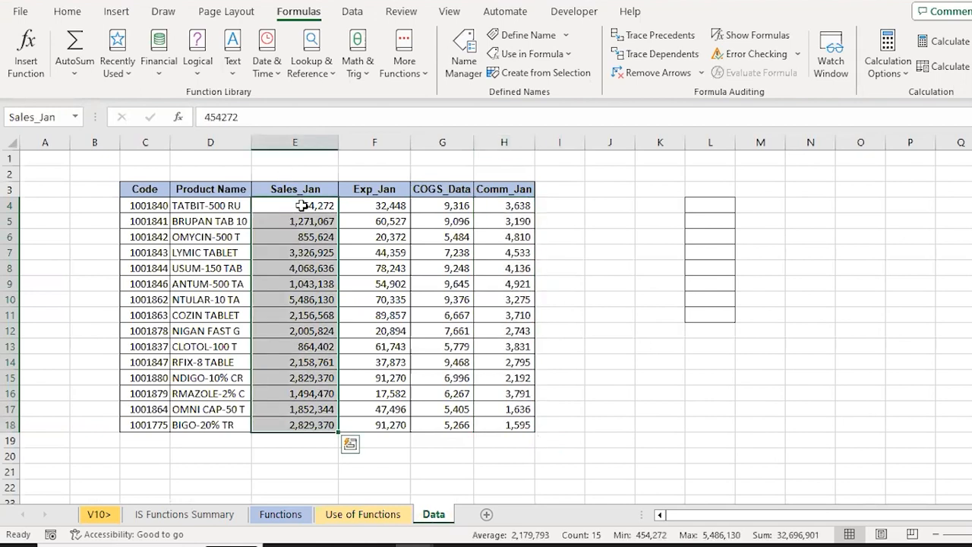
# Enter =SUM(INDIRECT(C7)) as the Sum of Value for Sales_Jan in D7 of the Use of Functions sheet
pyautogui.click(363, 514)
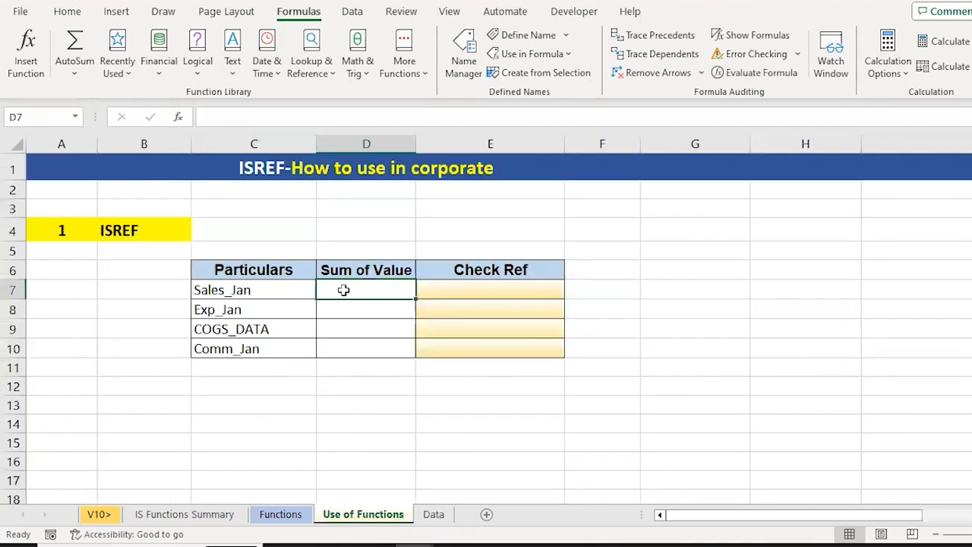
pyautogui.write('=SUM')
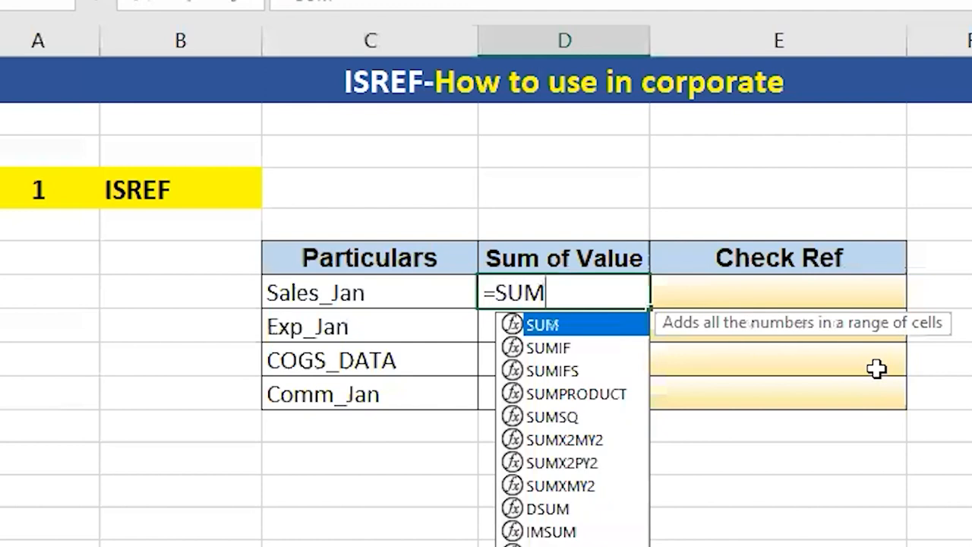
pyautogui.write('(INDI')
pyautogui.press('Tab')
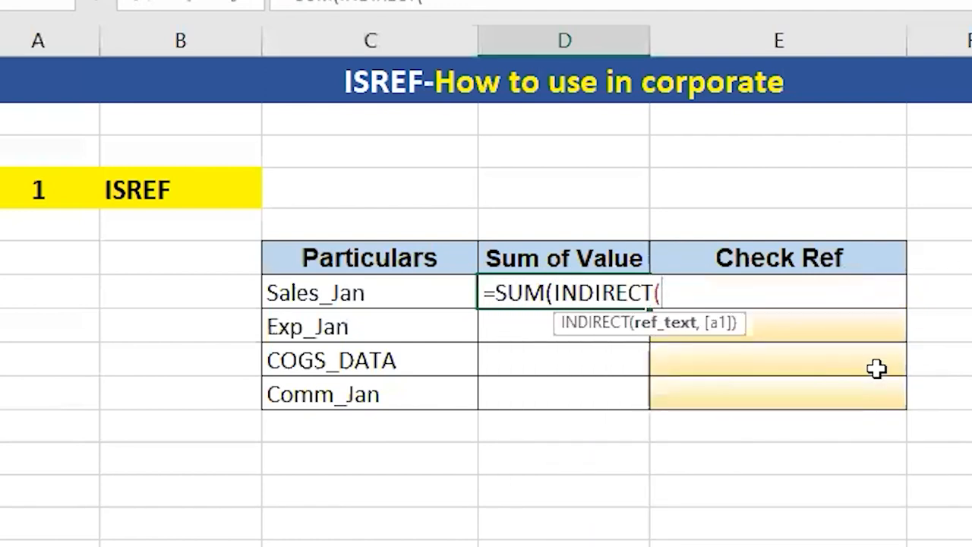
pyautogui.press('Left')
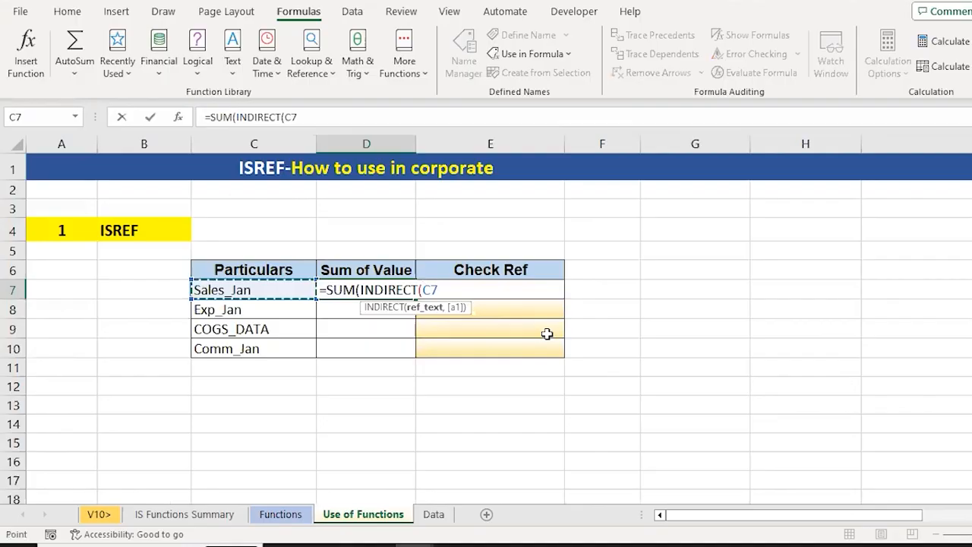
pyautogui.write('))')
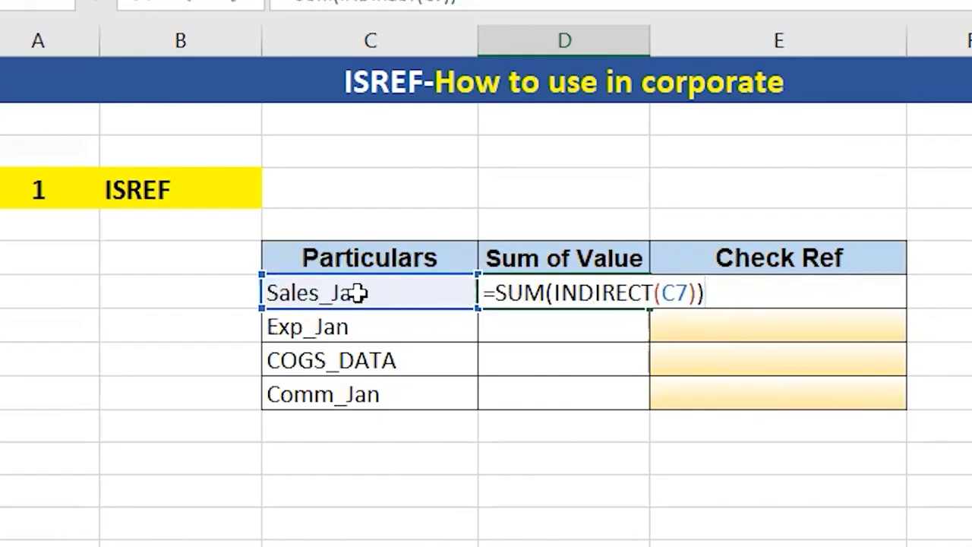
pyautogui.hotkey('ctrl', 'Return')
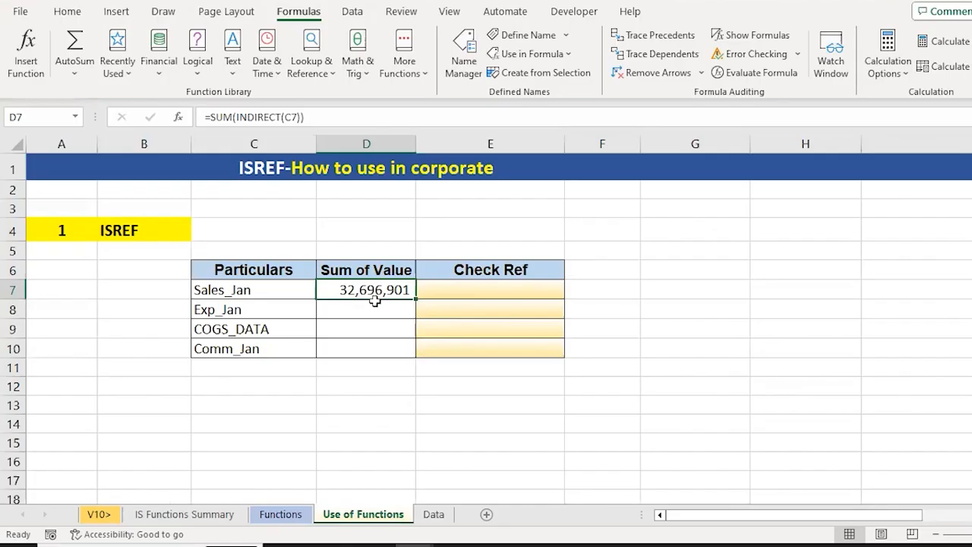
# Select the Sales_Jan data on the Data sheet to check its total against the D7 result
pyautogui.click(439, 516)
pyautogui.press('Down')
pyautogui.press('Up')
pyautogui.hotkey('ctrl', 'shift', 'Down')
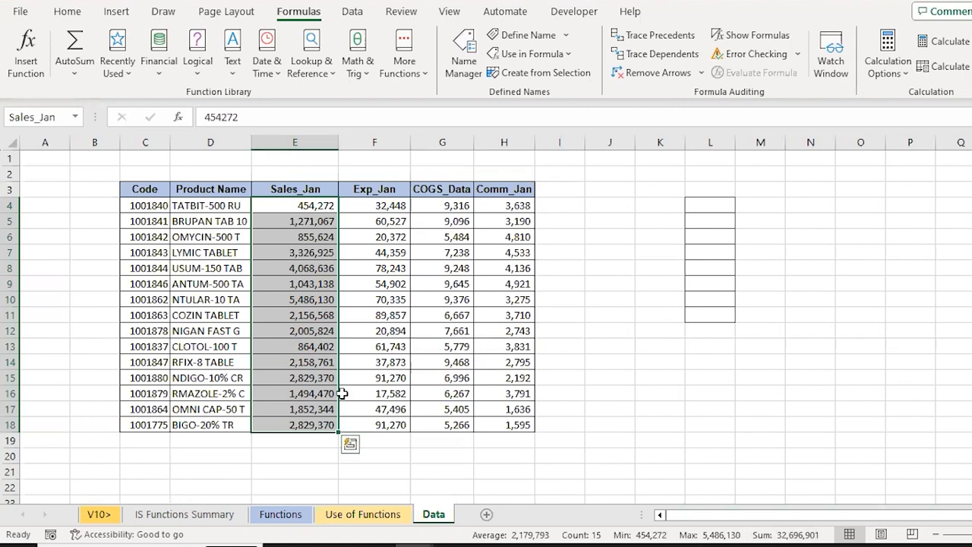
# Copy the D7 formula of the Use of Functions sheet into D8:D10 for Exp_Jan, COGS_DATA and Comm_Jan
pyautogui.click(363, 514)
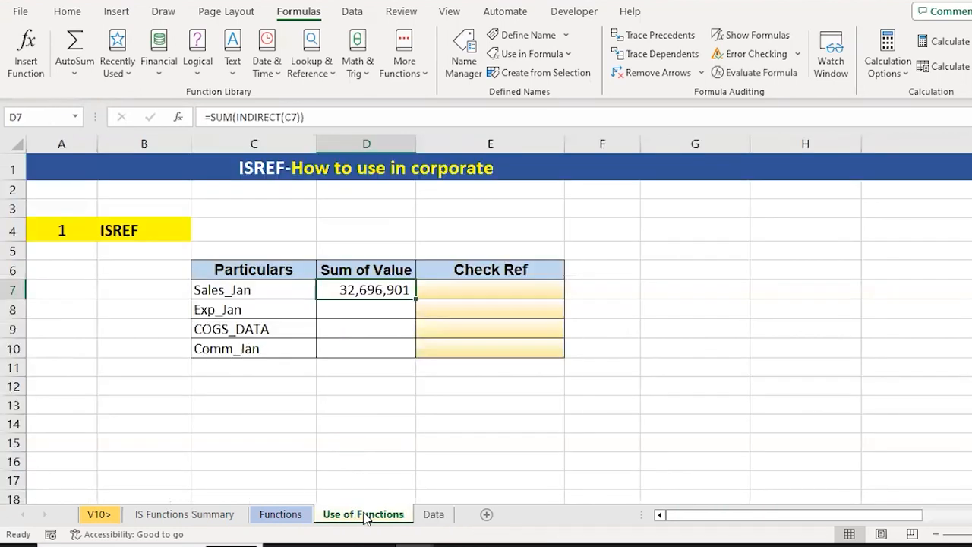
pyautogui.hotkey('ctrl', 'c')
pyautogui.press('Down')
pyautogui.hotkey('shift', 'Down')
pyautogui.hotkey('shift', 'Down')
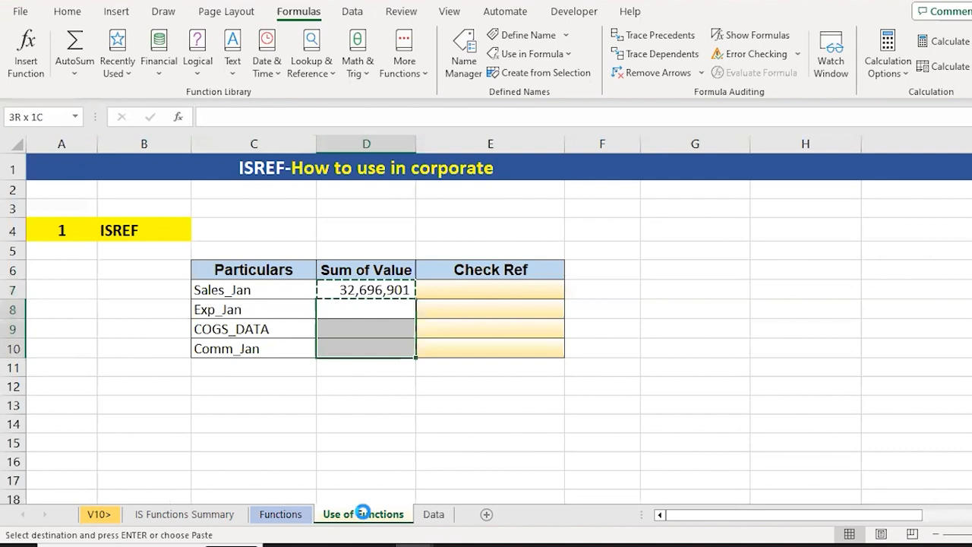
pyautogui.hotkey('ctrl', 'v')
# Review the Sum of Value results in D7:D9 and the Comm_Jan formula in D10
pyautogui.hotkey('shift', 'Up')
pyautogui.hotkey('shift', 'Up')
pyautogui.press('Up')
pyautogui.hotkey('shift', 'Down')
pyautogui.hotkey('shift', 'Down')
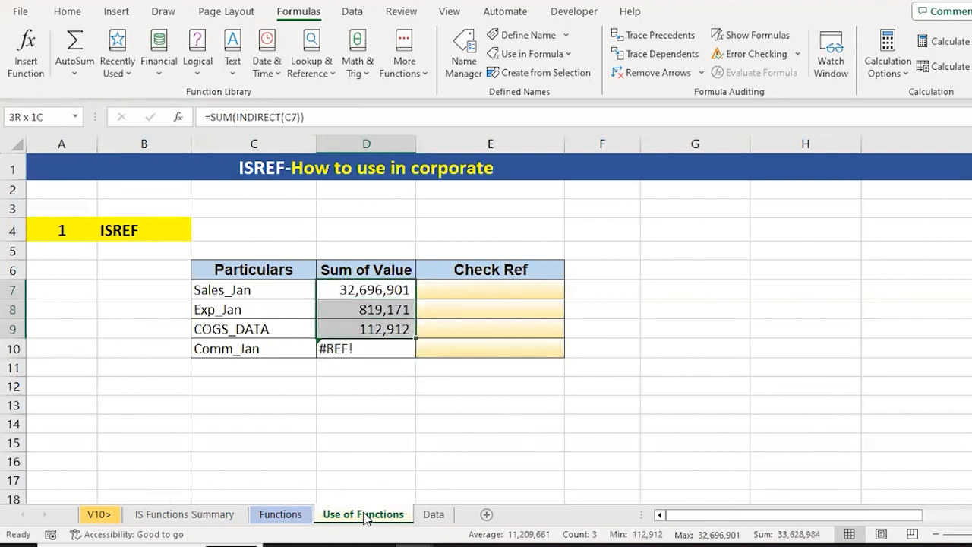
pyautogui.press('Down')
pyautogui.press('Down')
pyautogui.press('Down')
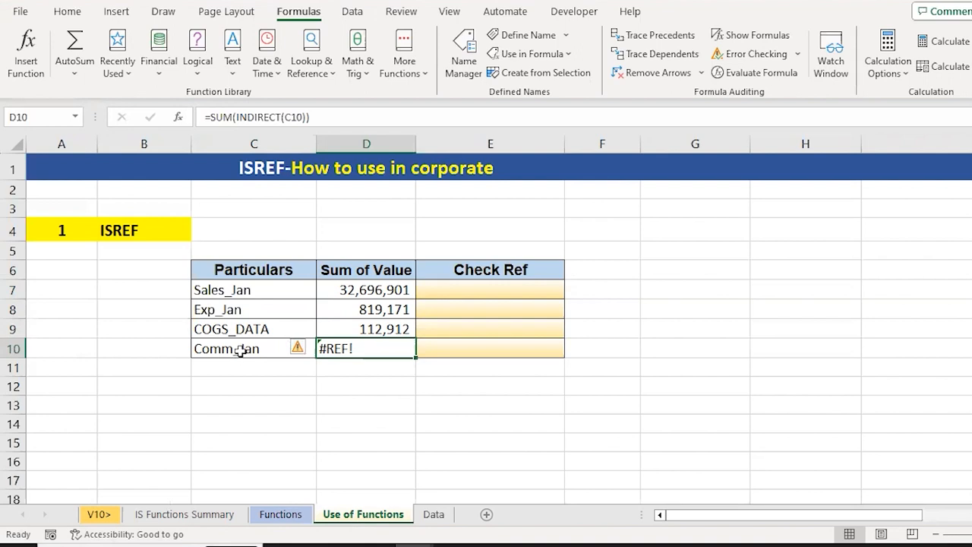
# Enter =ISREF(C7) in the Check Ref cell E7 for Sales_Jan
pyautogui.click(487, 288)
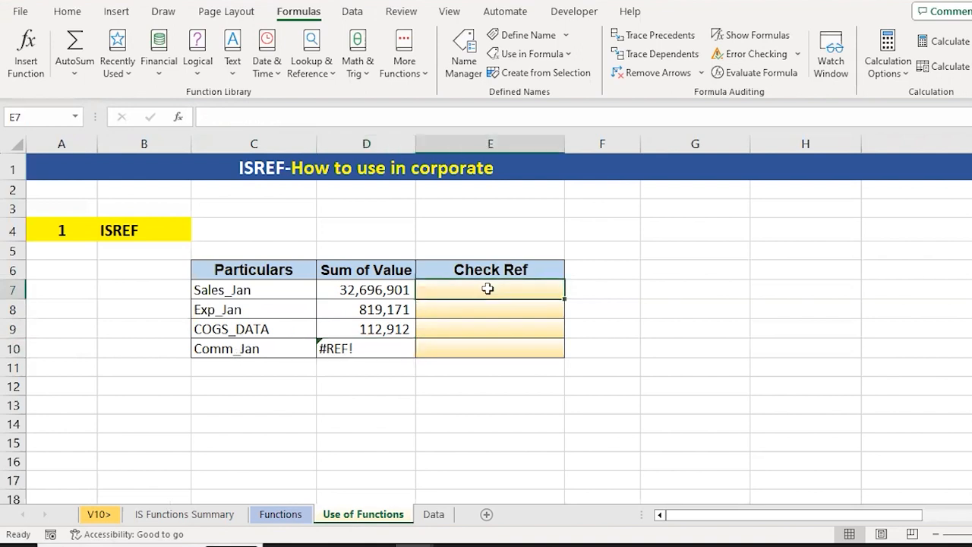
pyautogui.write('=')
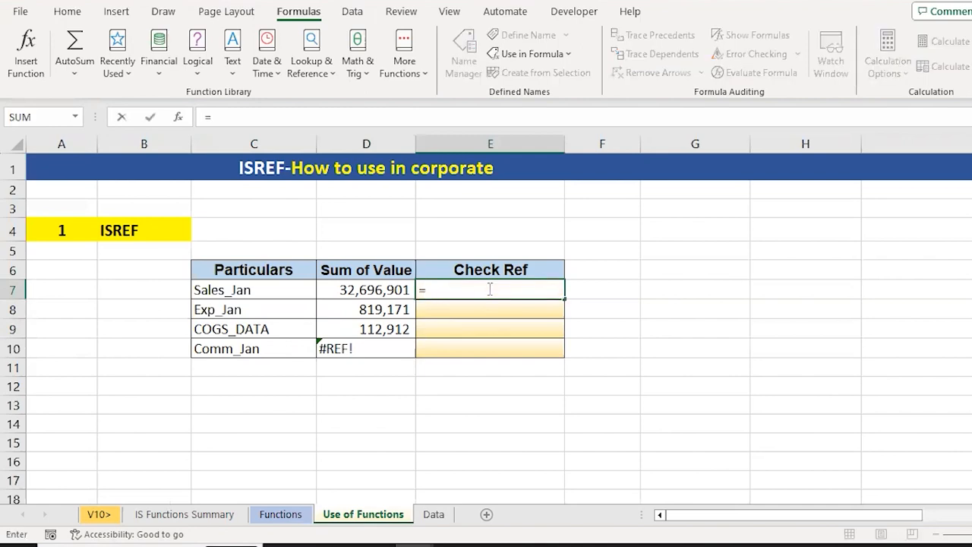
pyautogui.write('IF')
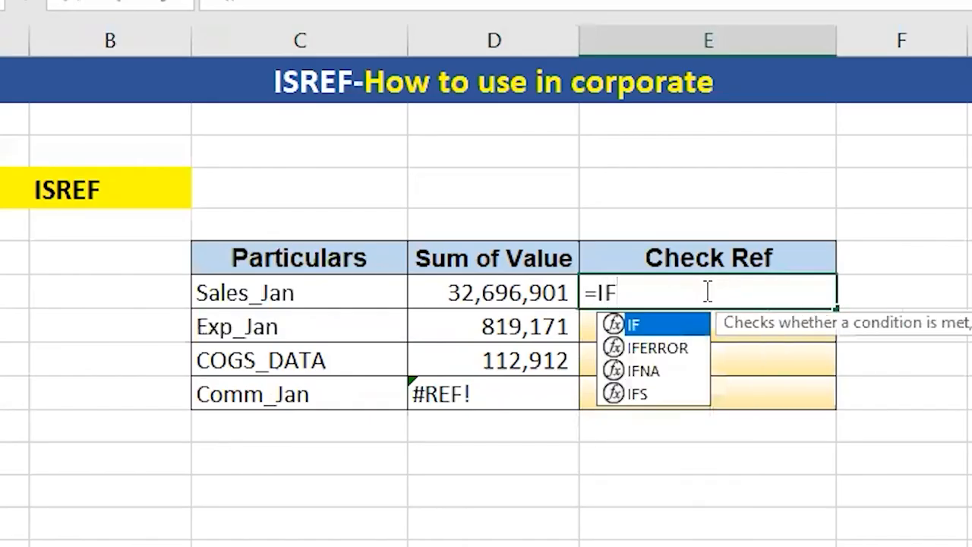
pyautogui.press('BackSpace')
pyautogui.write('SREF(')
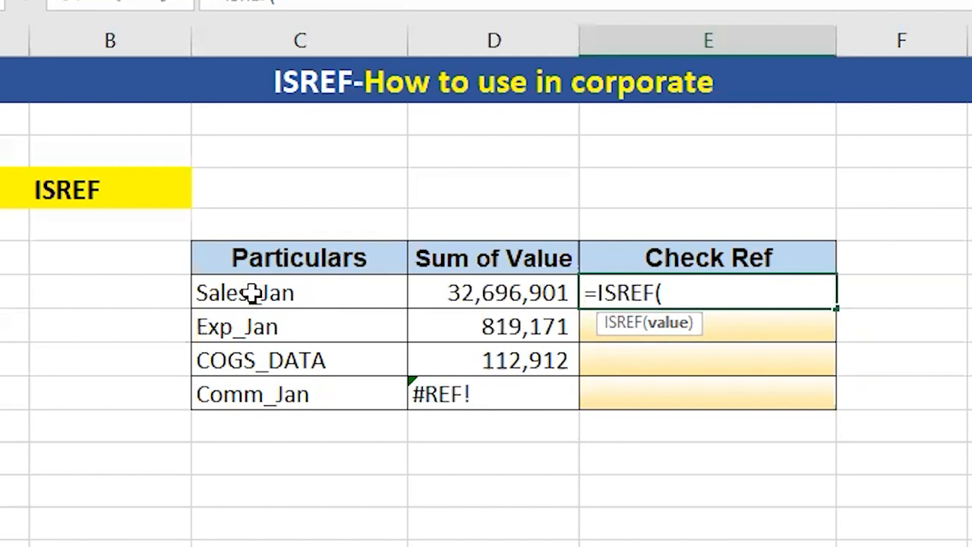
pyautogui.press('Left')
pyautogui.press('Left')
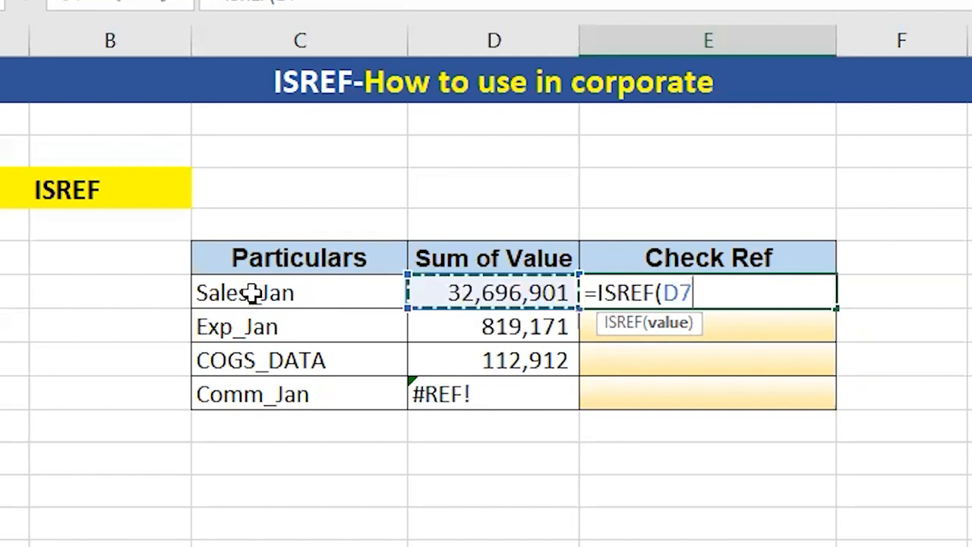
pyautogui.write(')')
pyautogui.hotkey('ctrl', 'Return')
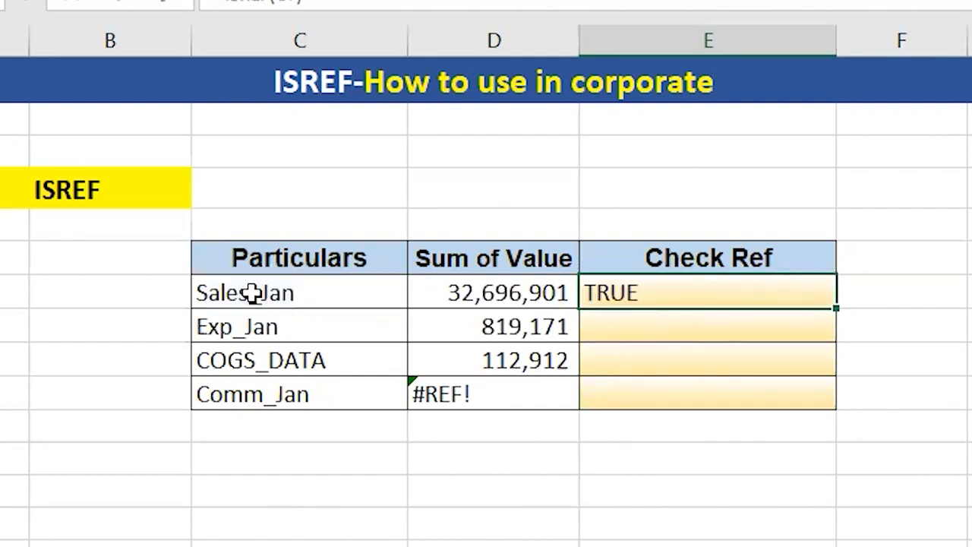
# Change the formula in E7 to =ISREF(INDIRECT(C7)) so that it tests the range named in C7
pyautogui.press('F2')
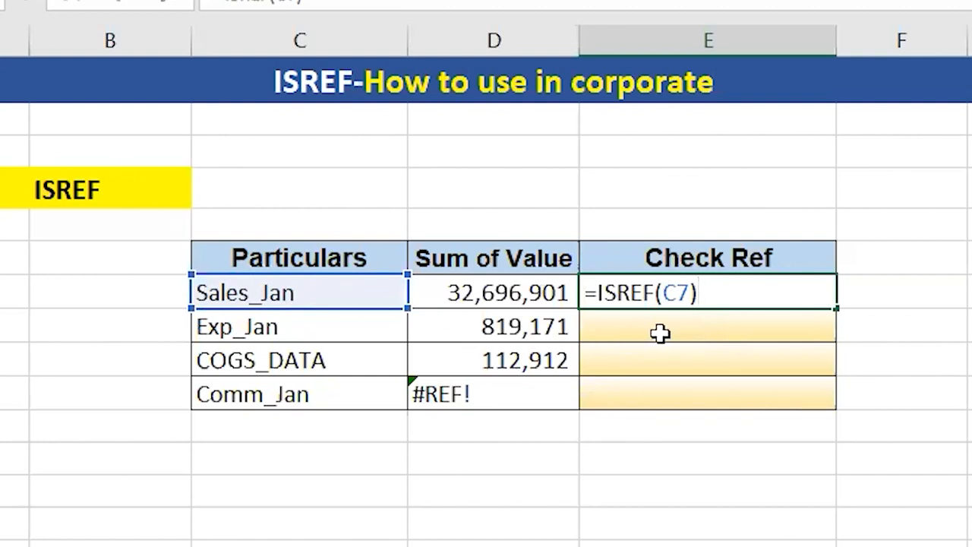
pyautogui.press('BackSpace')
pyautogui.press('BackSpace')
pyautogui.press('BackSpace')
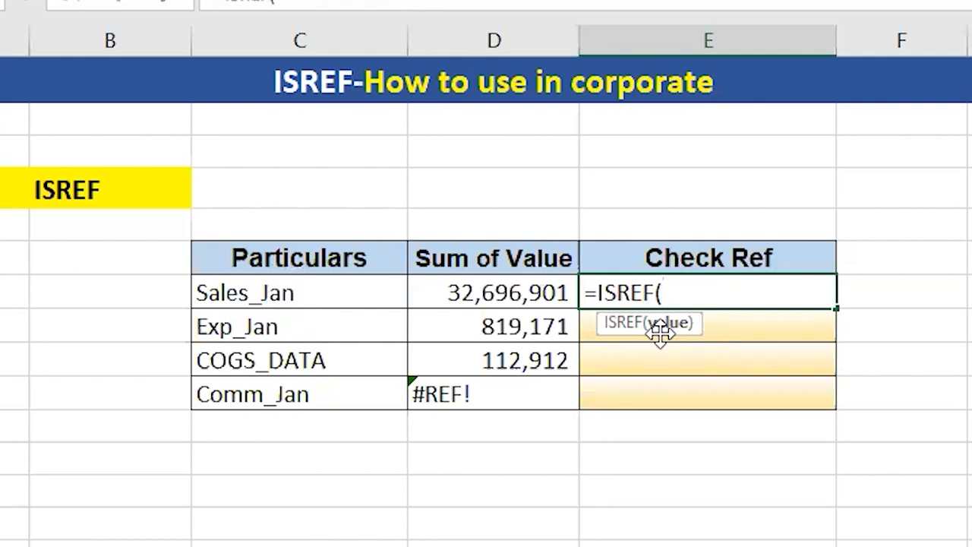
pyautogui.write('INDIRECT(')
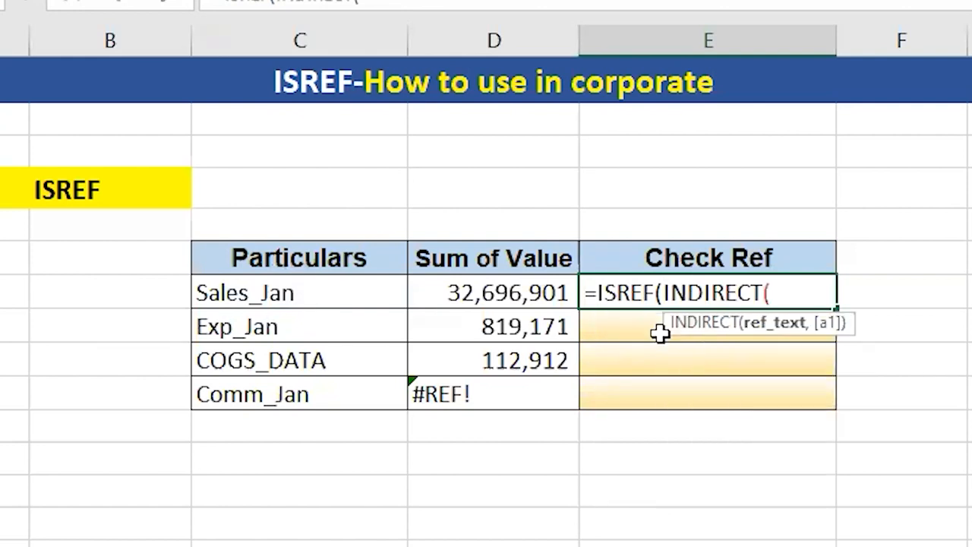
pyautogui.press('Left')
pyautogui.press('Left')
pyautogui.write('))')
pyautogui.hotkey('ctrl', 'Return')
# Copy the ISREF formula from E7 down through E10 for the remaining Particulars
pyautogui.hotkey('ctrl', 'c')
pyautogui.hotkey('shift', 'Down')
pyautogui.hotkey('shift', 'Down')
pyautogui.hotkey('shift', 'Down')
pyautogui.hotkey('ctrl', 'v')
# Review the Check Ref results in E7:E10 for each range name, ending on the Sales_Jan row
pyautogui.hotkey('shift', 'Up')
pyautogui.hotkey('shift', 'Up')
pyautogui.hotkey('shift', 'Up')
pyautogui.hotkey('shift', 'Down')
pyautogui.hotkey('shift', 'Down')
pyautogui.press('Down')
pyautogui.press('Down')
pyautogui.press('Down')
pyautogui.press('Down')
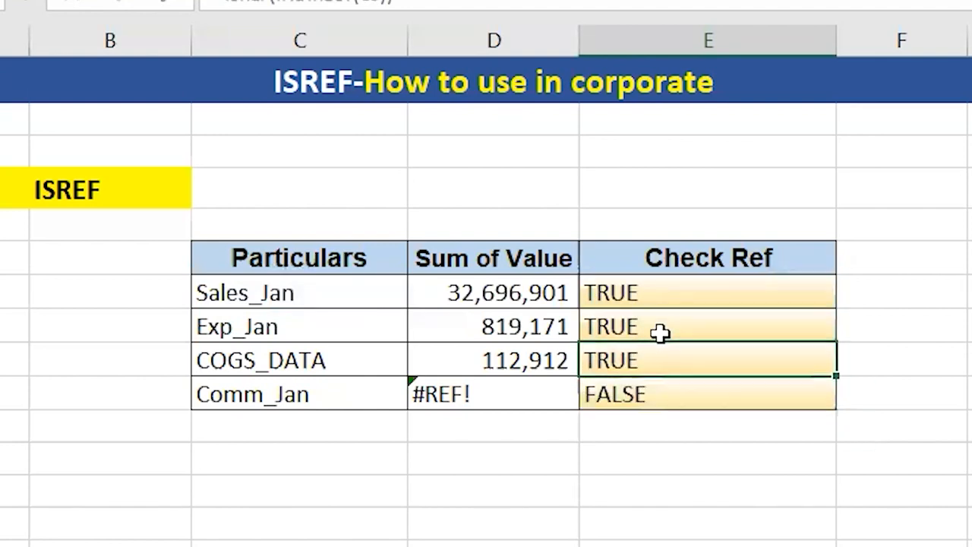
pyautogui.press('Up')
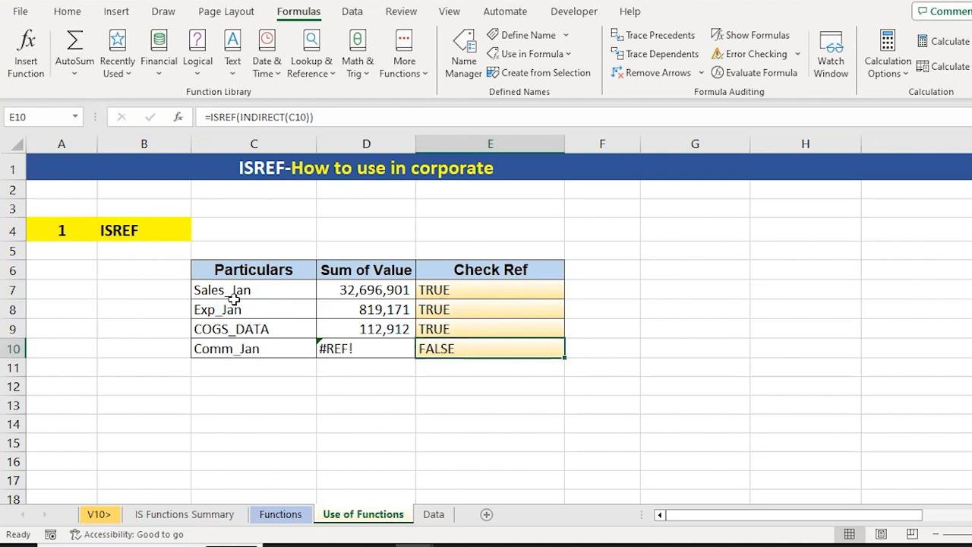
pyautogui.click(450, 292)
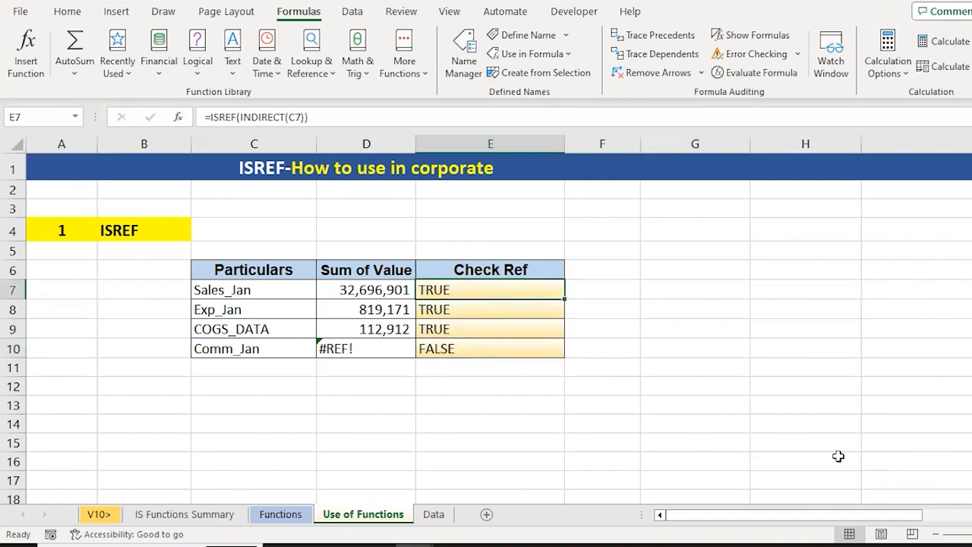